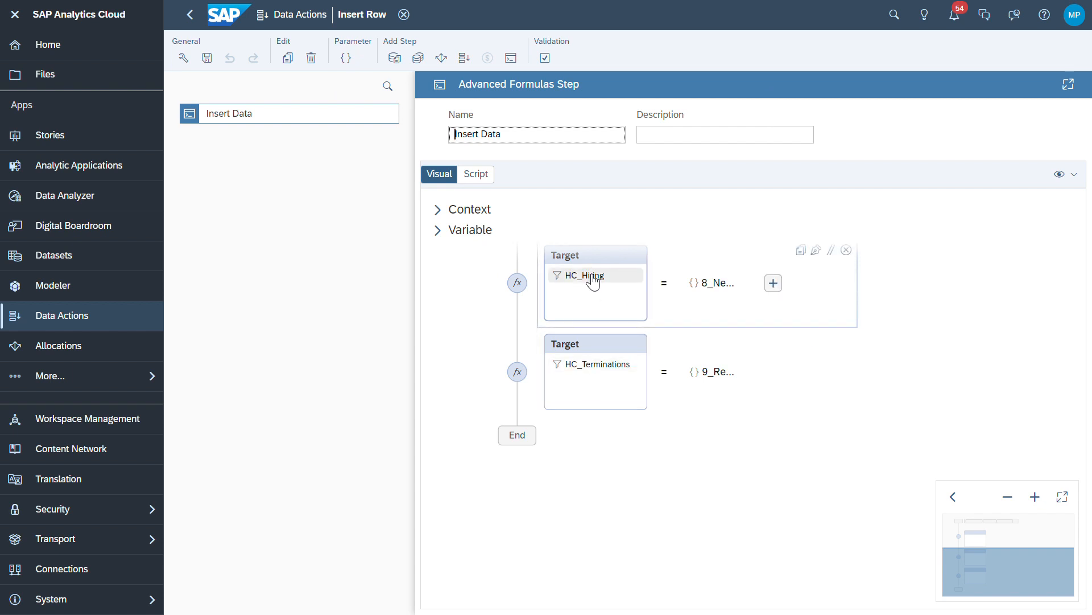
Open the Insert Row data action's parameters list
mouse_move(594, 281)
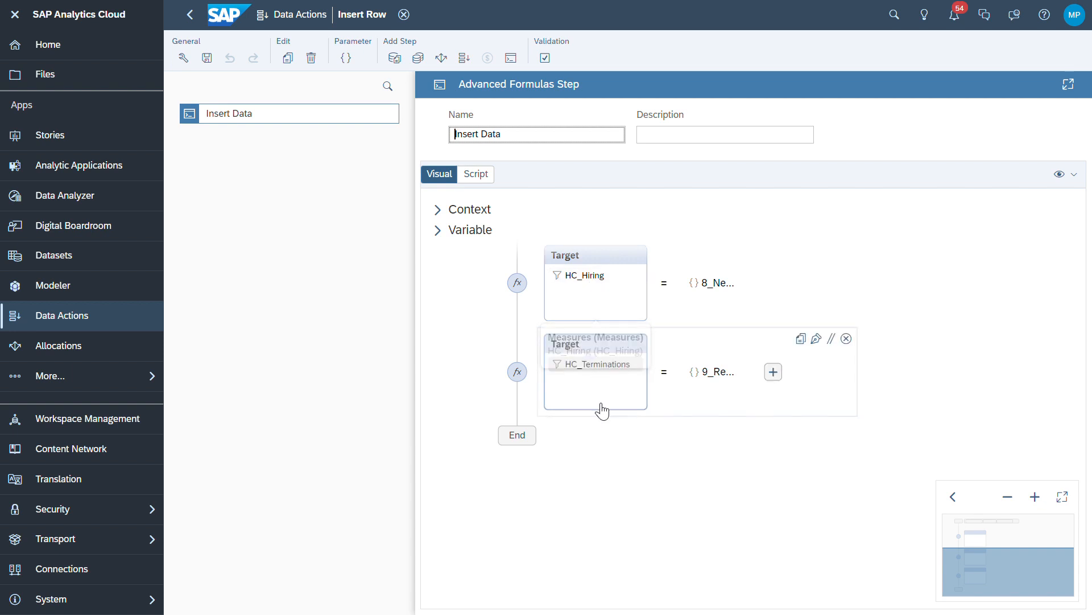
left_click_drag(995, 588, 1006, 531)
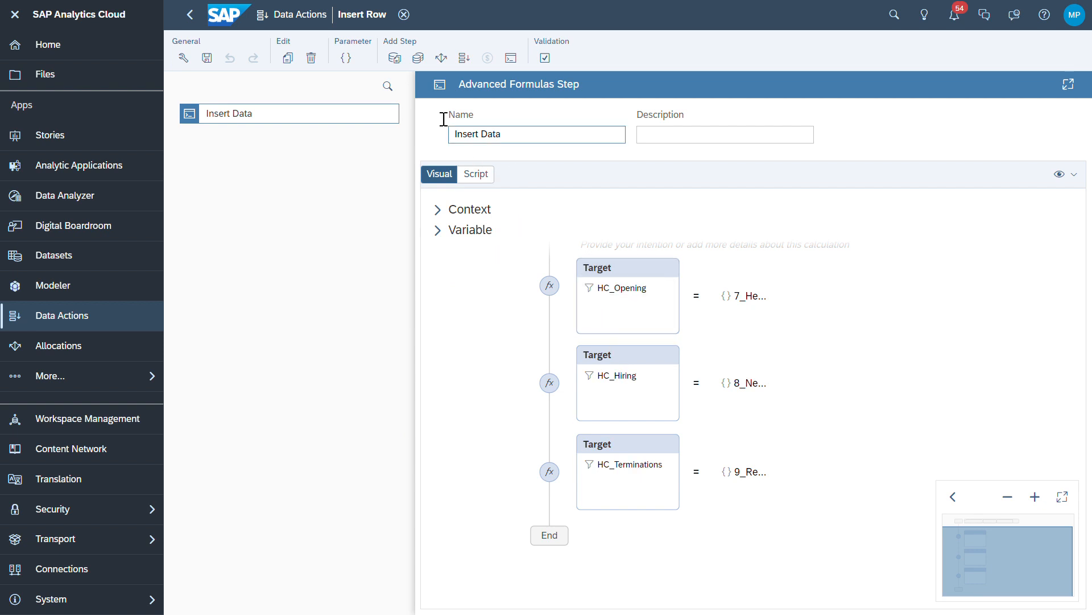
left_click(346, 58)
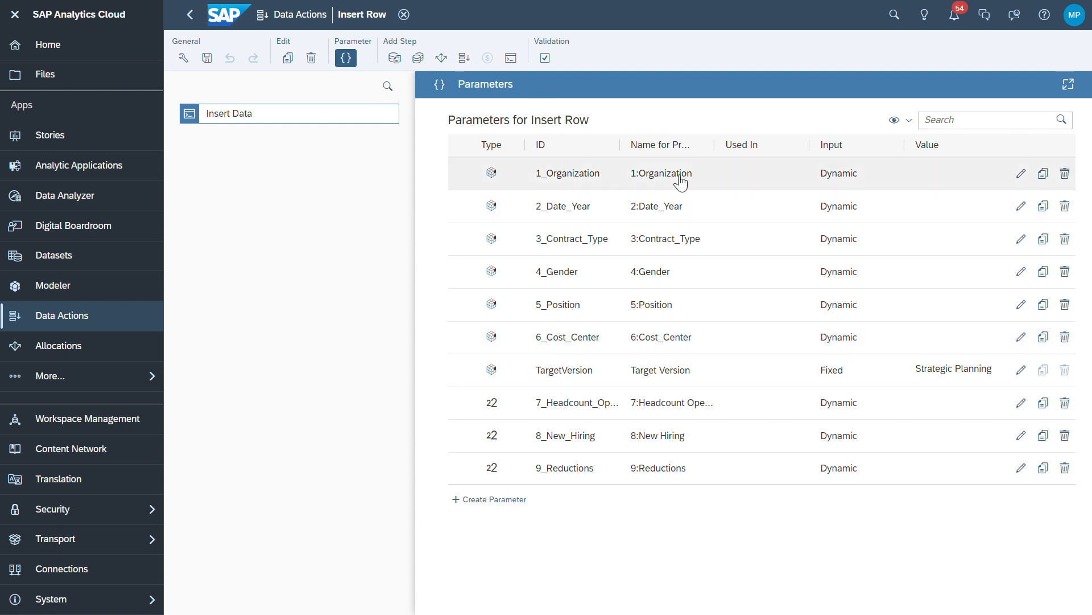
Review 1_Organization (hierarchy H1, cardinality Any), then check the 6_Cost_Center parameter
left_click(580, 176)
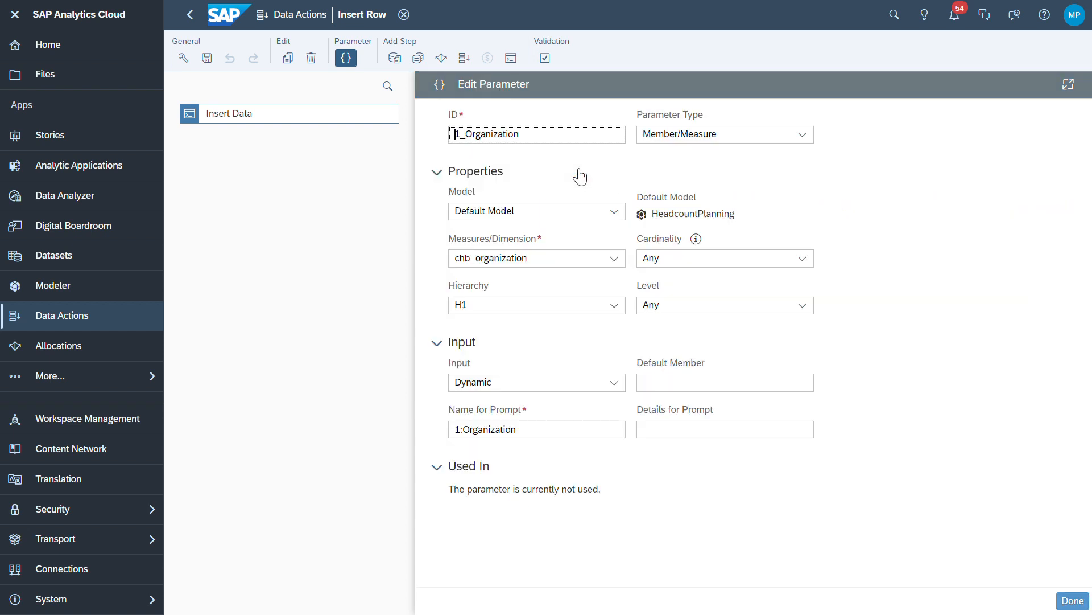
left_click(615, 307)
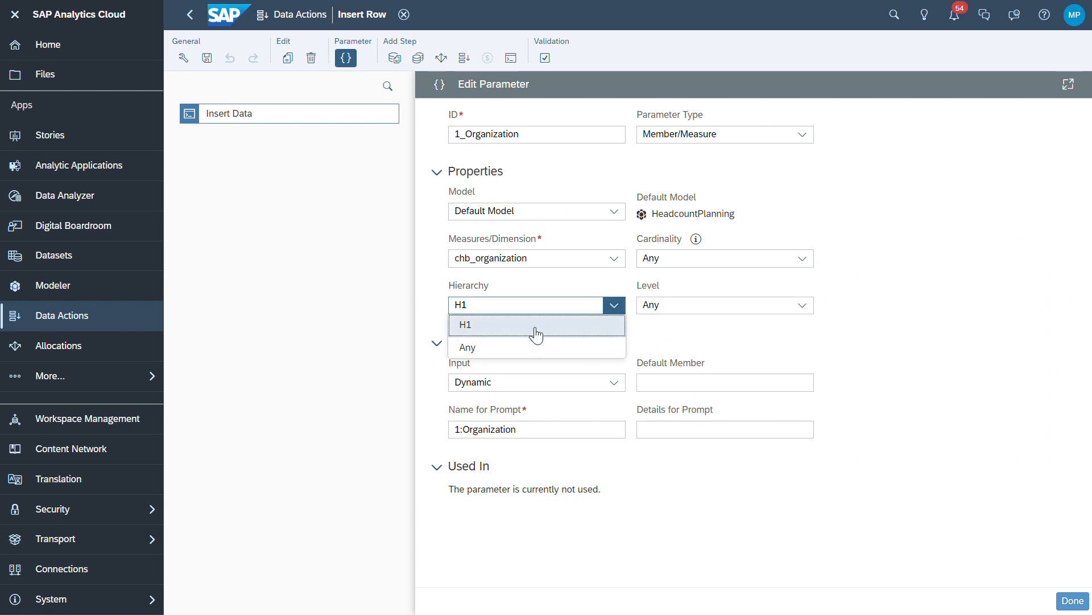
left_click(663, 337)
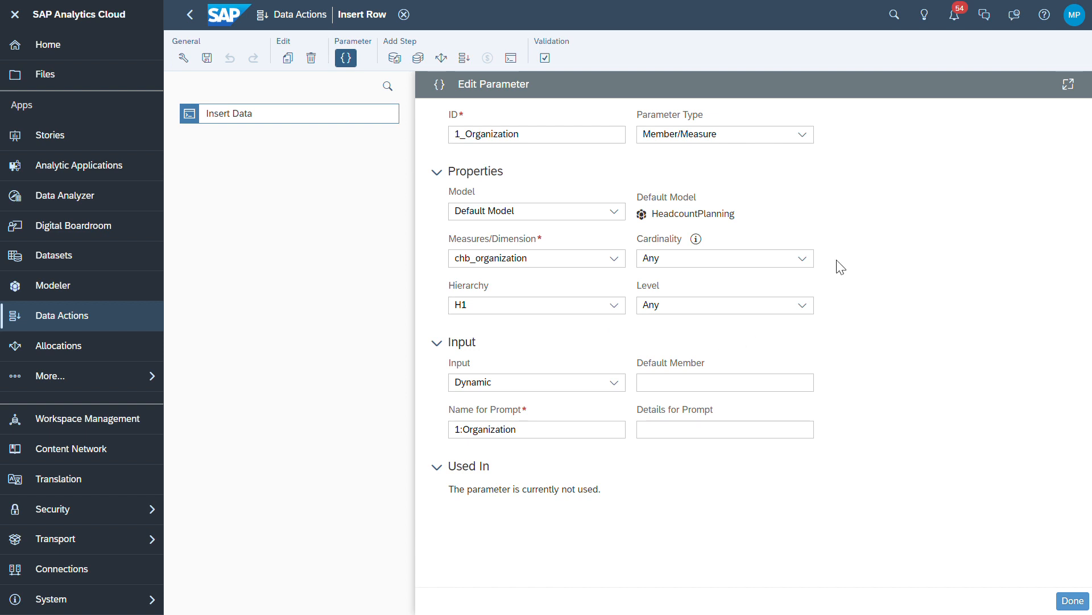
left_click(811, 267)
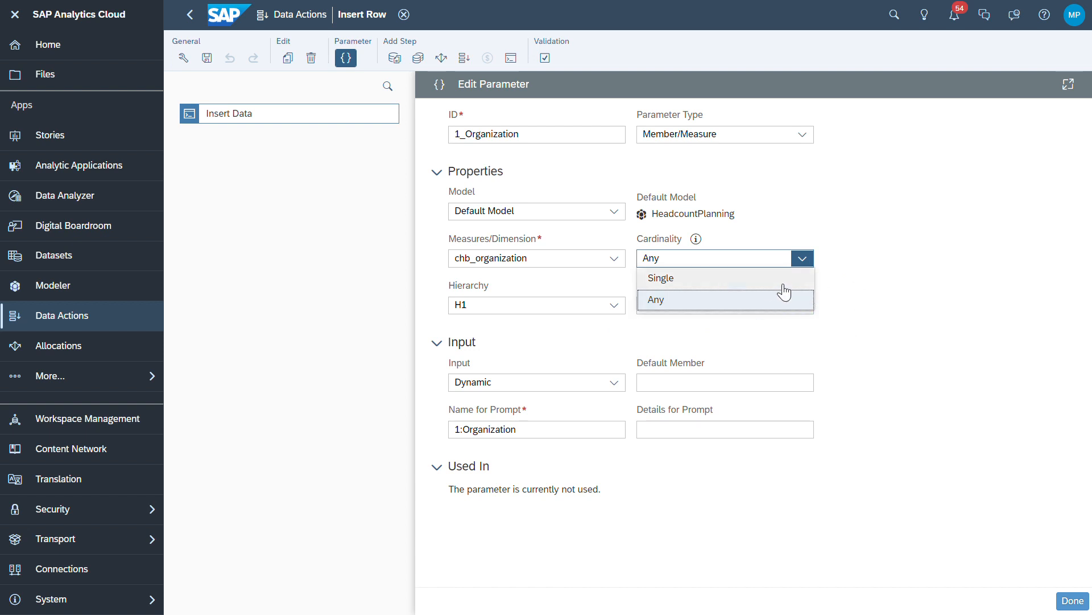
left_click(905, 298)
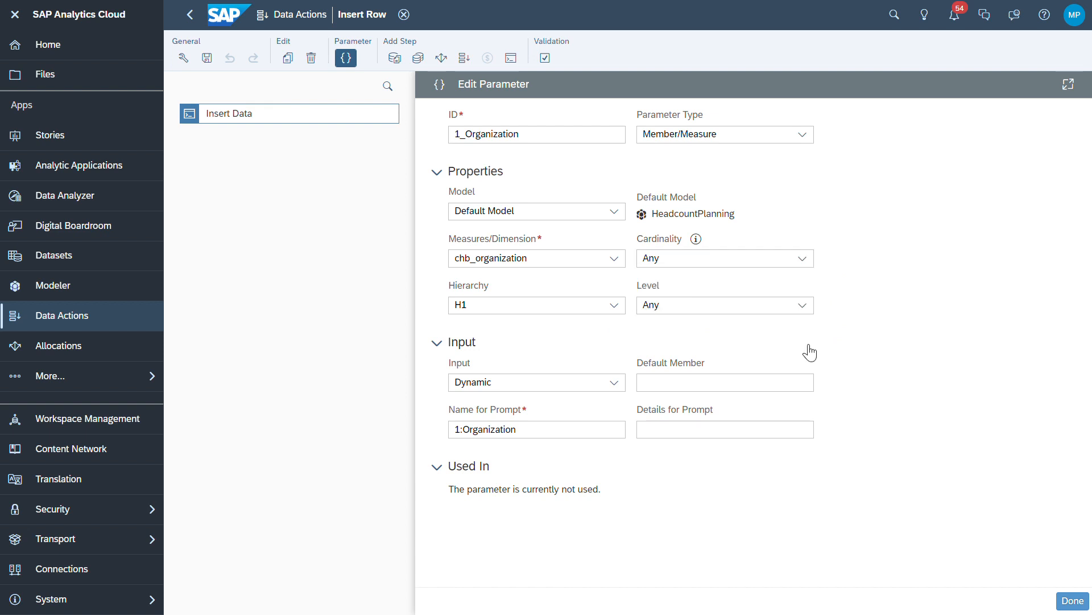
left_click(1080, 604)
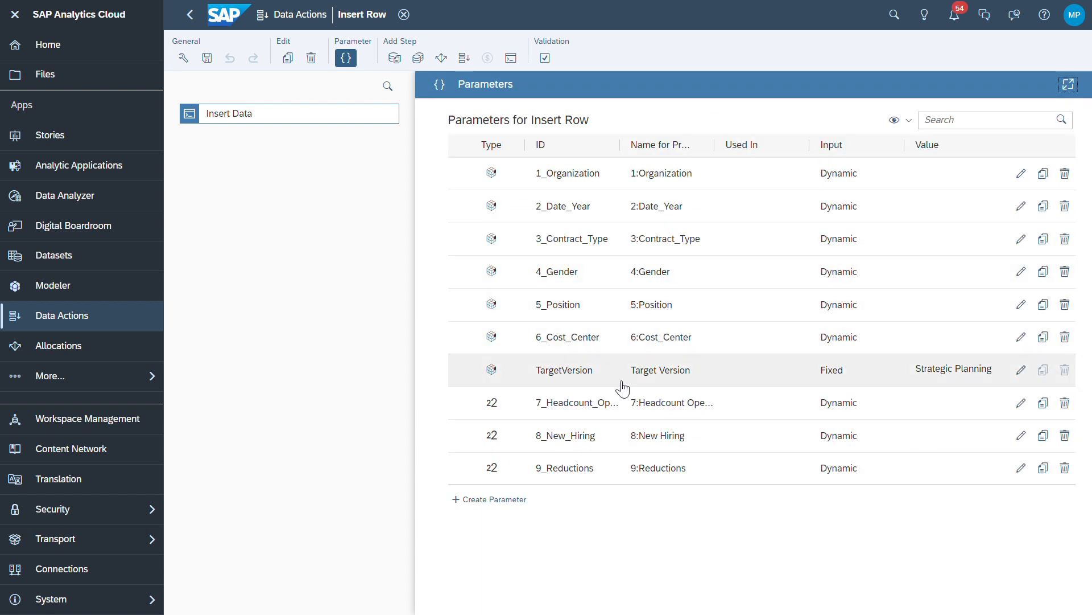
left_click(594, 342)
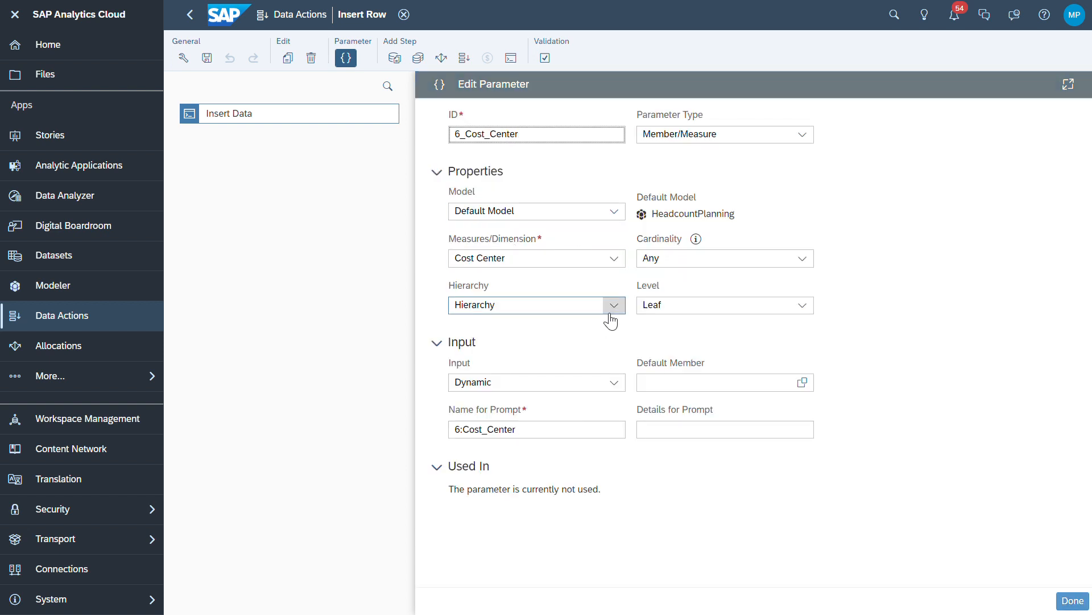
left_click(1076, 603)
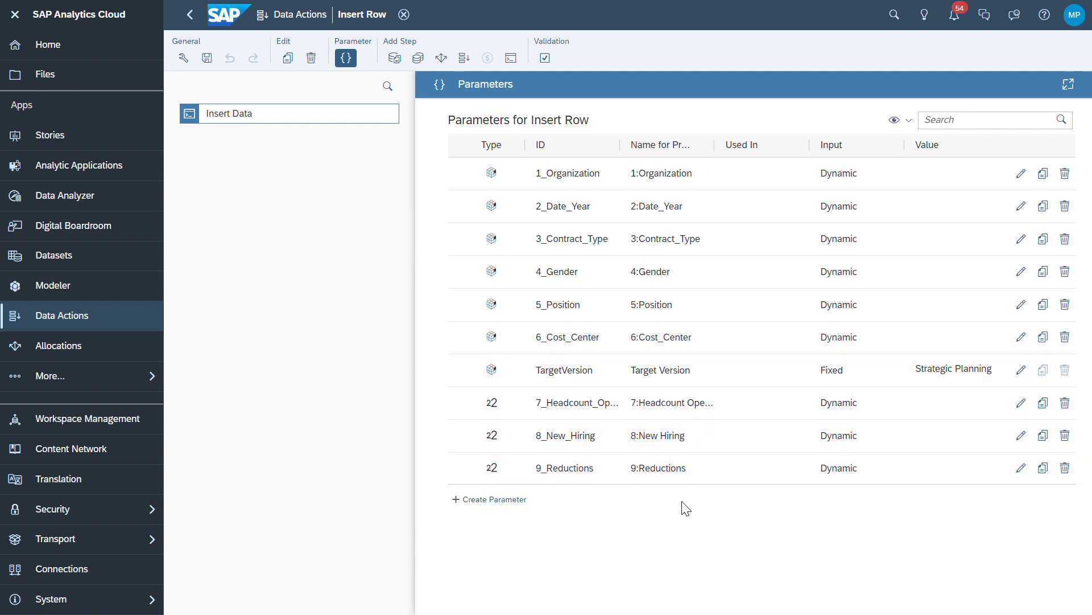
left_click(704, 405)
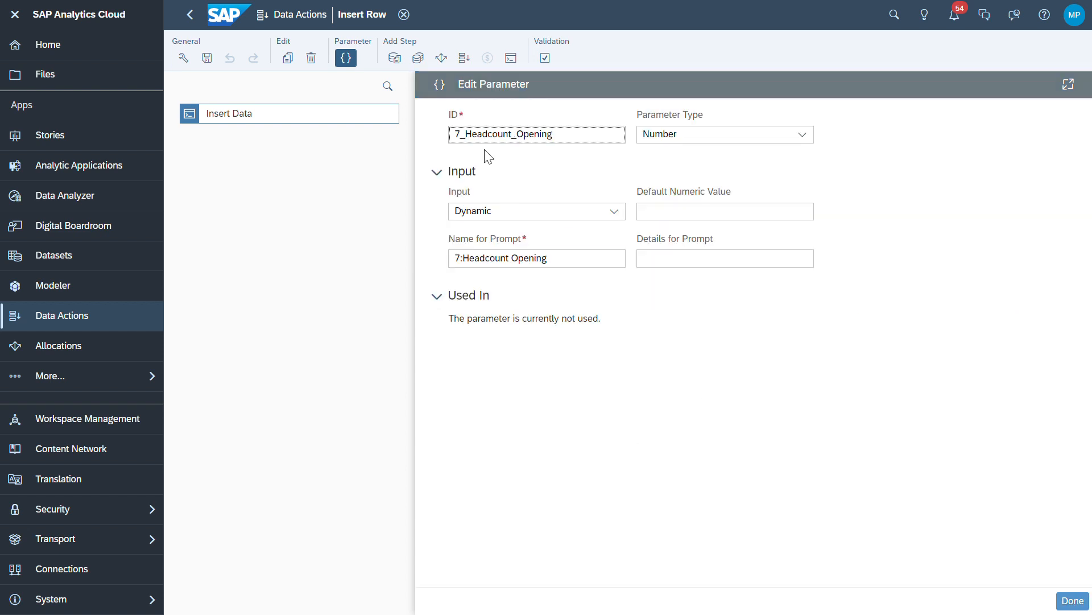
left_click(807, 138)
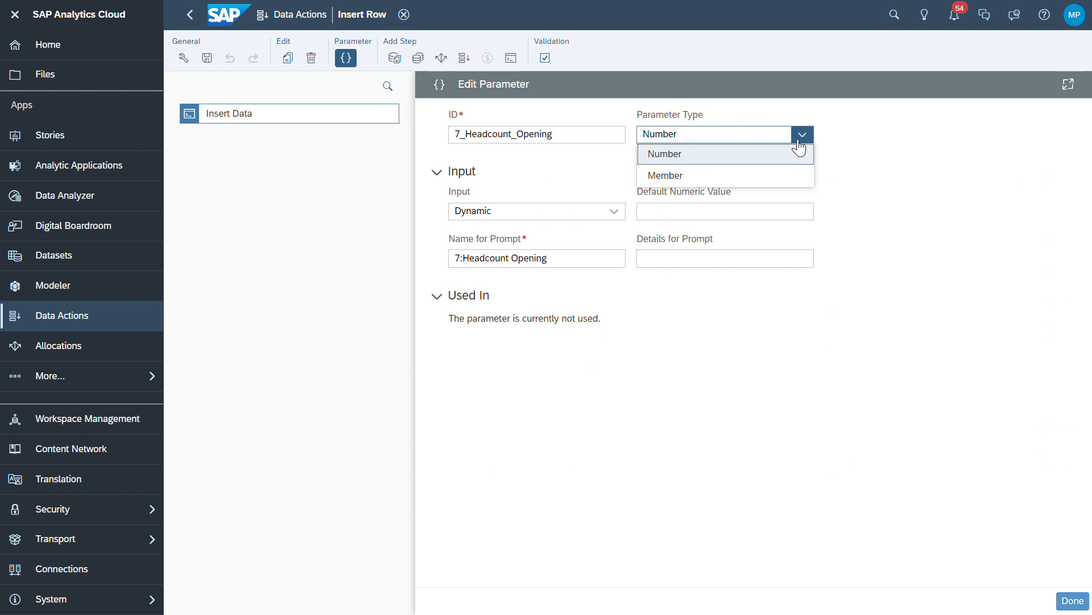
left_click(783, 153)
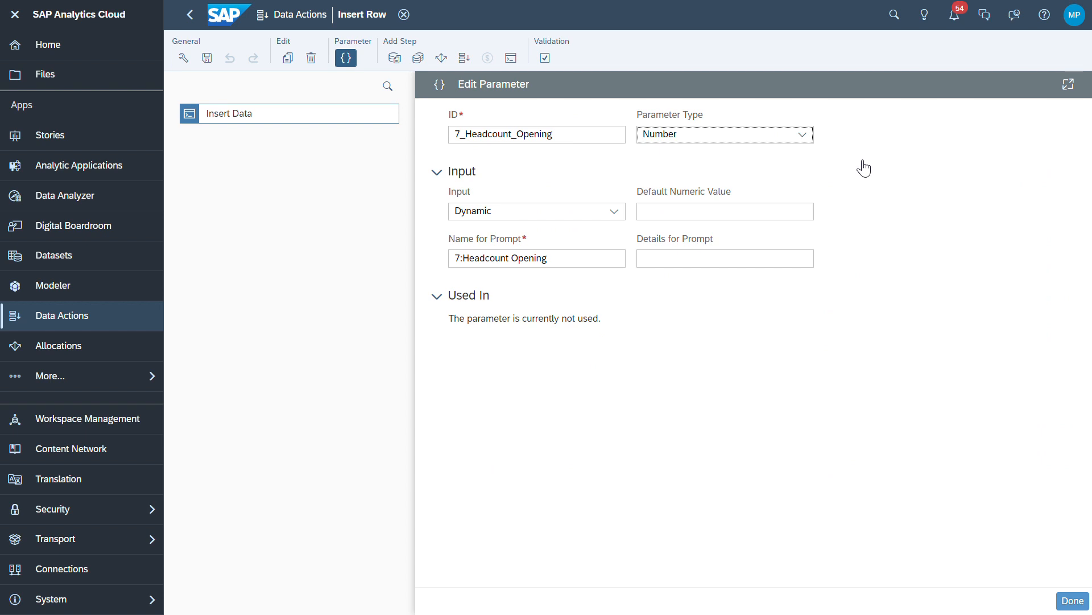
left_click(614, 212)
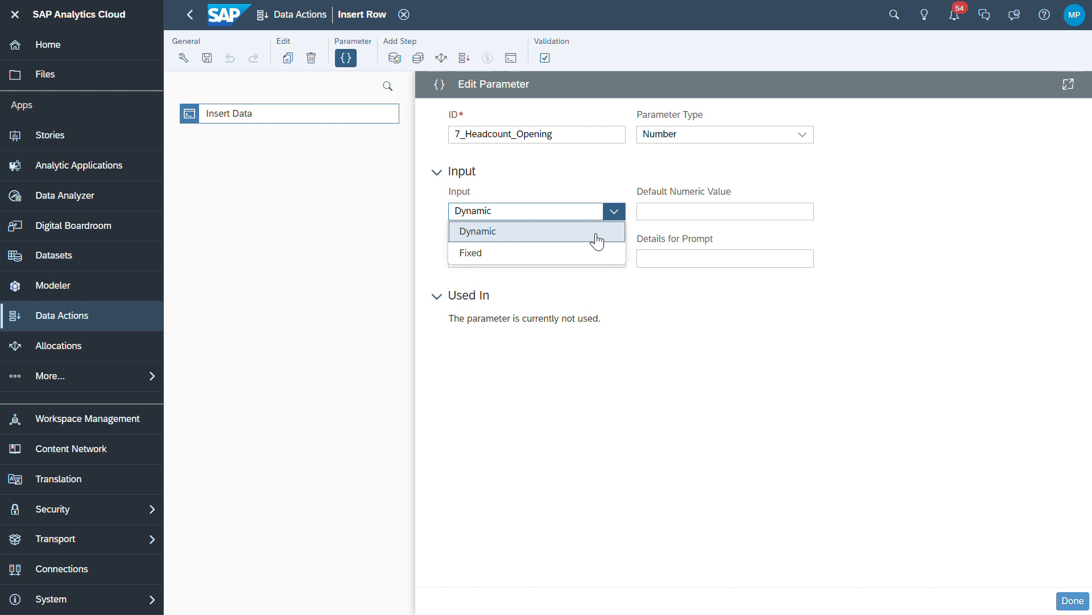
left_click(693, 218)
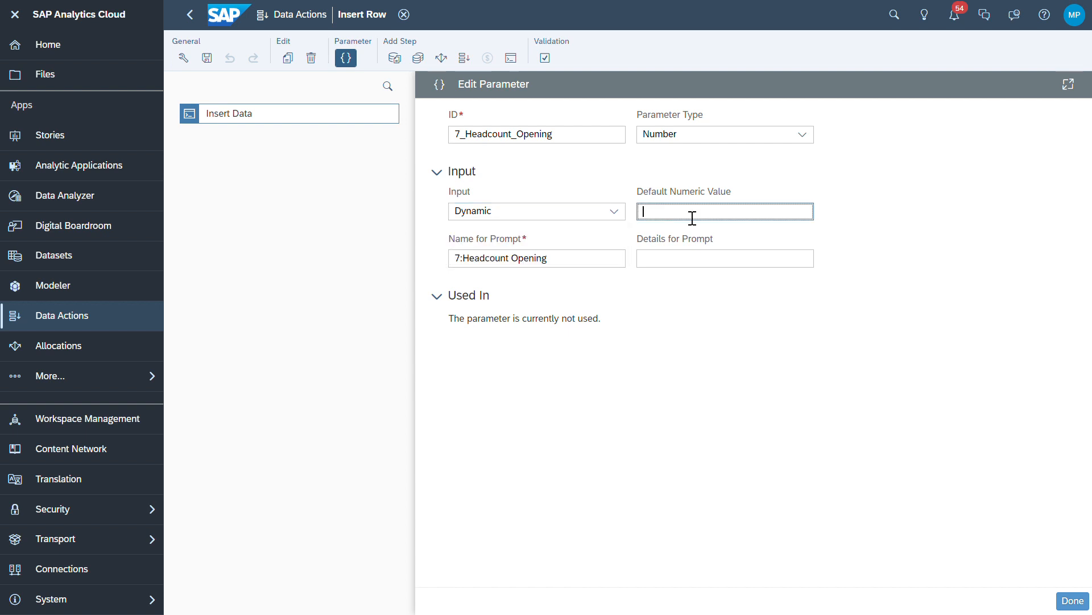
left_click(426, 569)
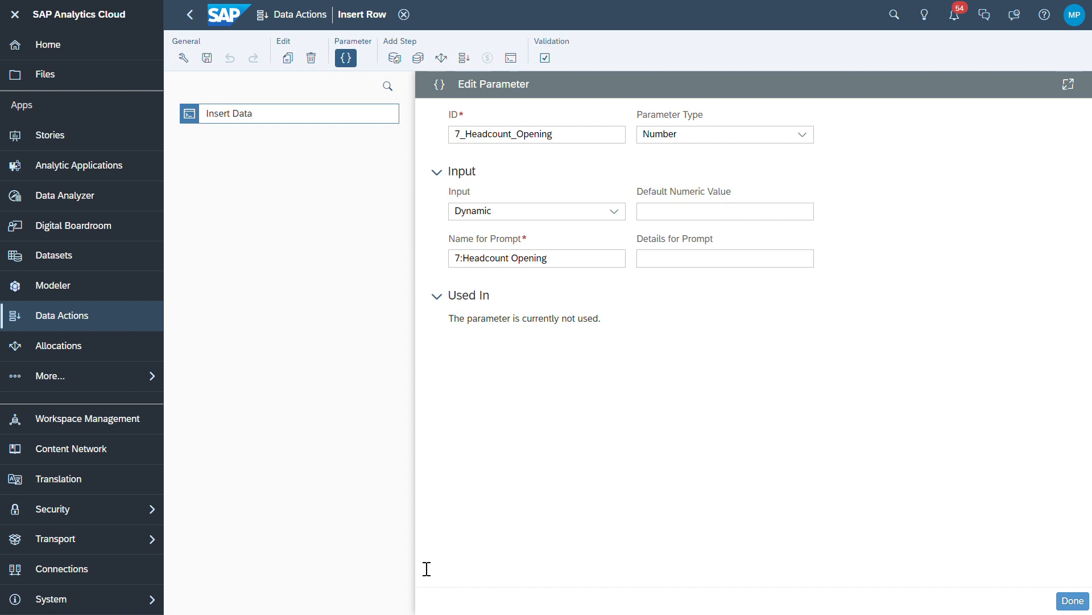
left_click(1073, 601)
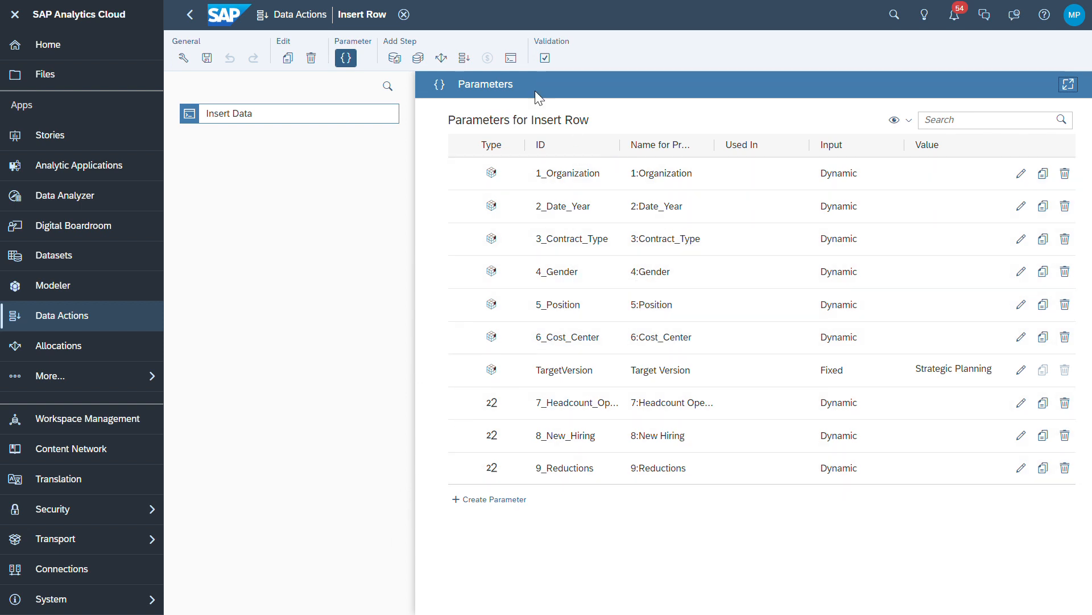
Reopen the Insert Data step, expand its six Context filters and bring HC_Opening into view
left_click(262, 118)
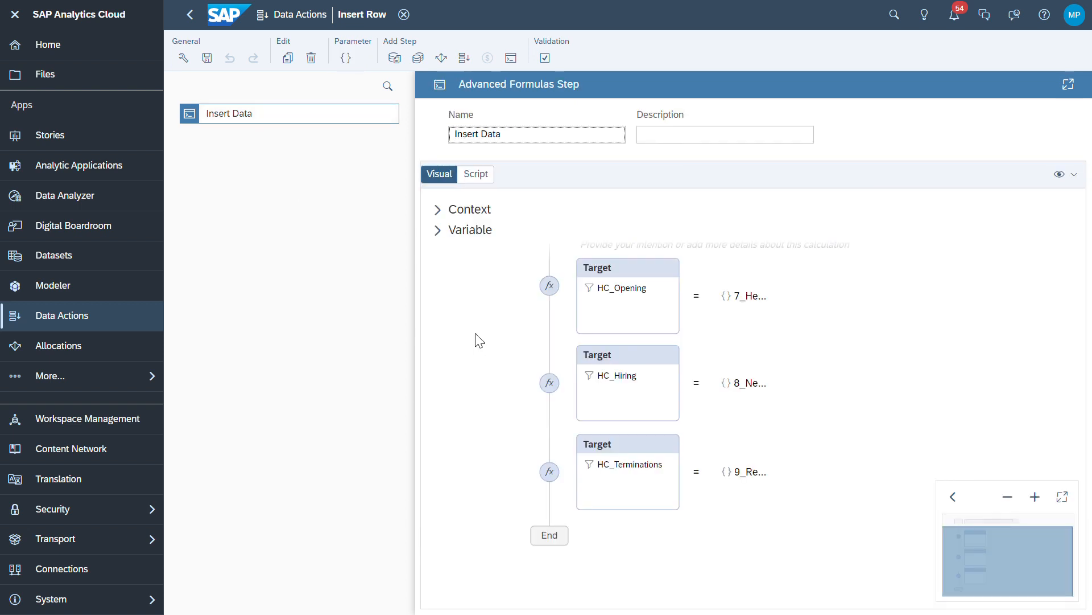
left_click(438, 209)
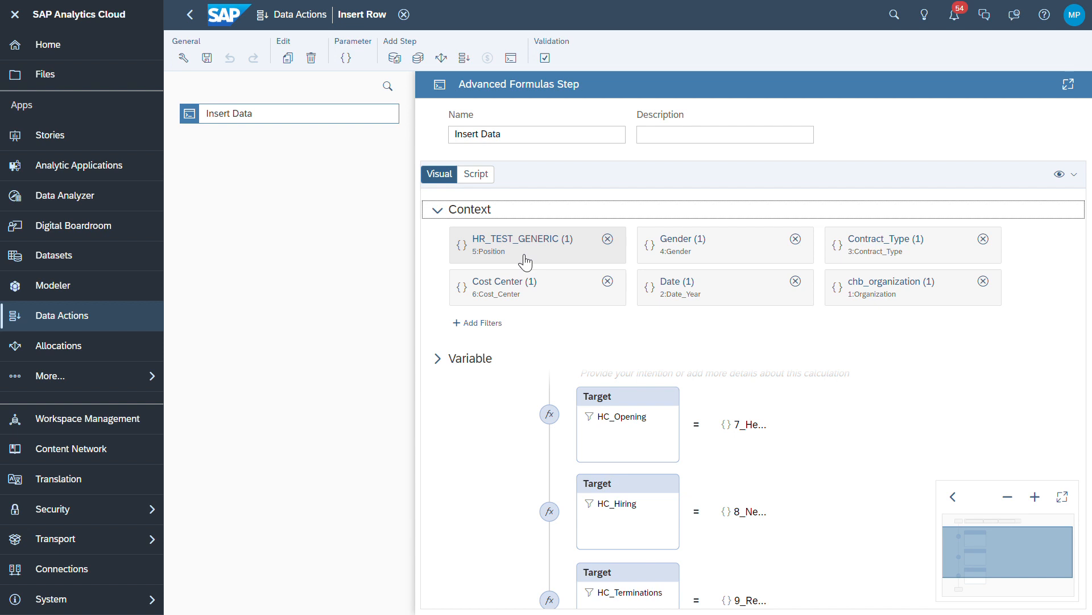
left_click(438, 559)
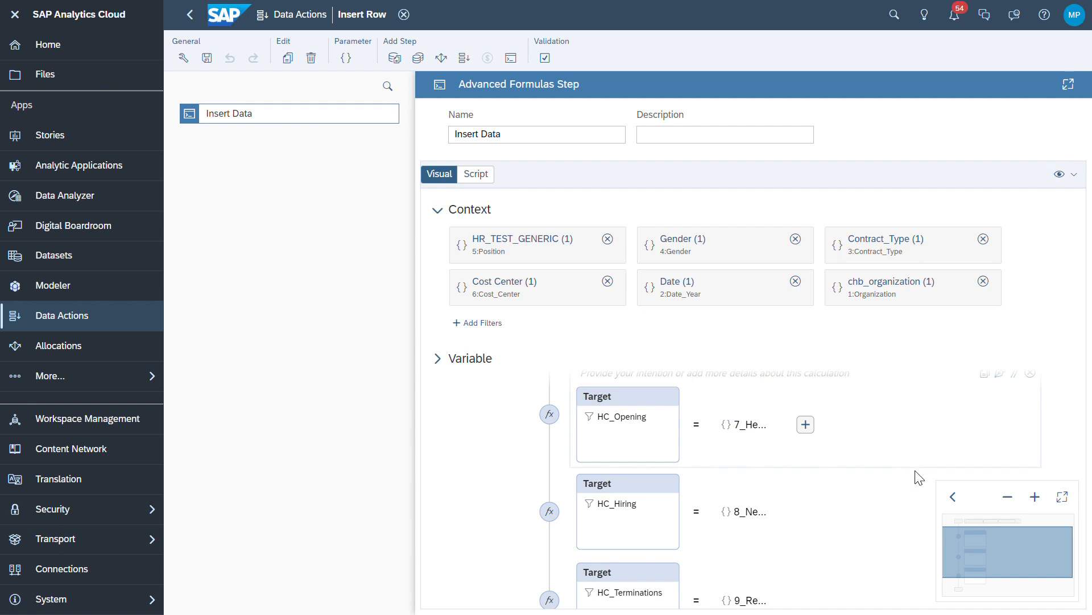
left_click(993, 553)
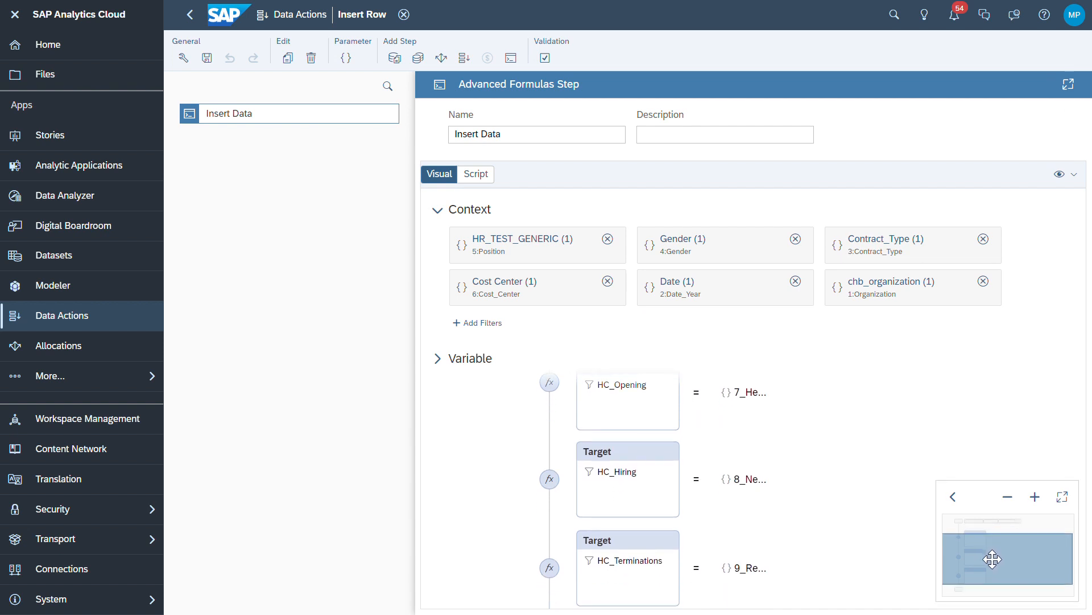
mouse_move(992, 553)
left_mouse_down()
mouse_move(992, 580)
mouse_move(993, 549)
left_mouse_up()
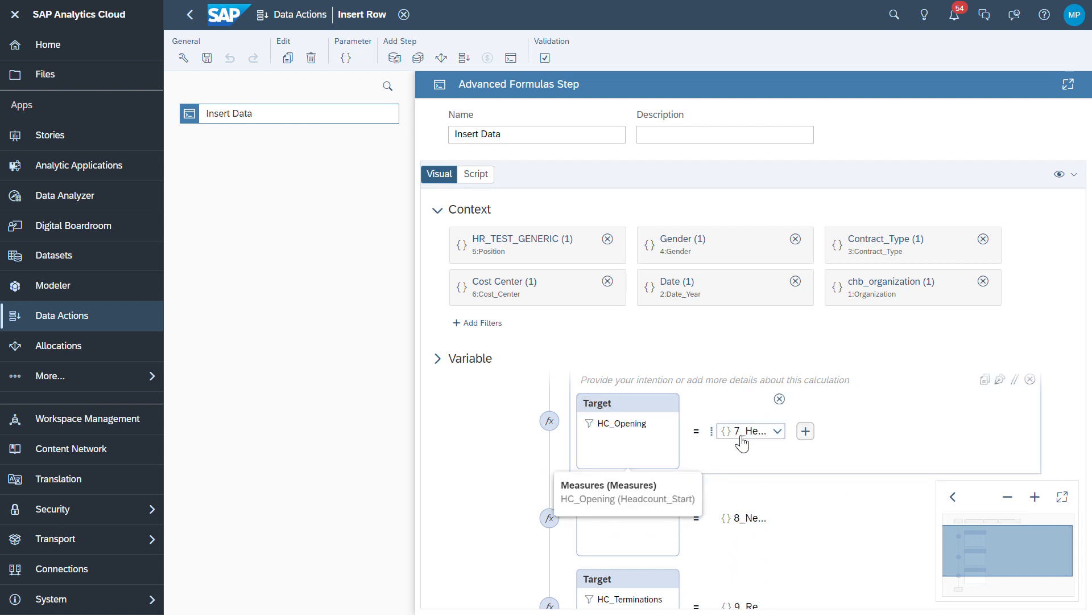
Add a 123.4 input-field operand to HC_Opening, then close the Insert Row data action
left_click(778, 431)
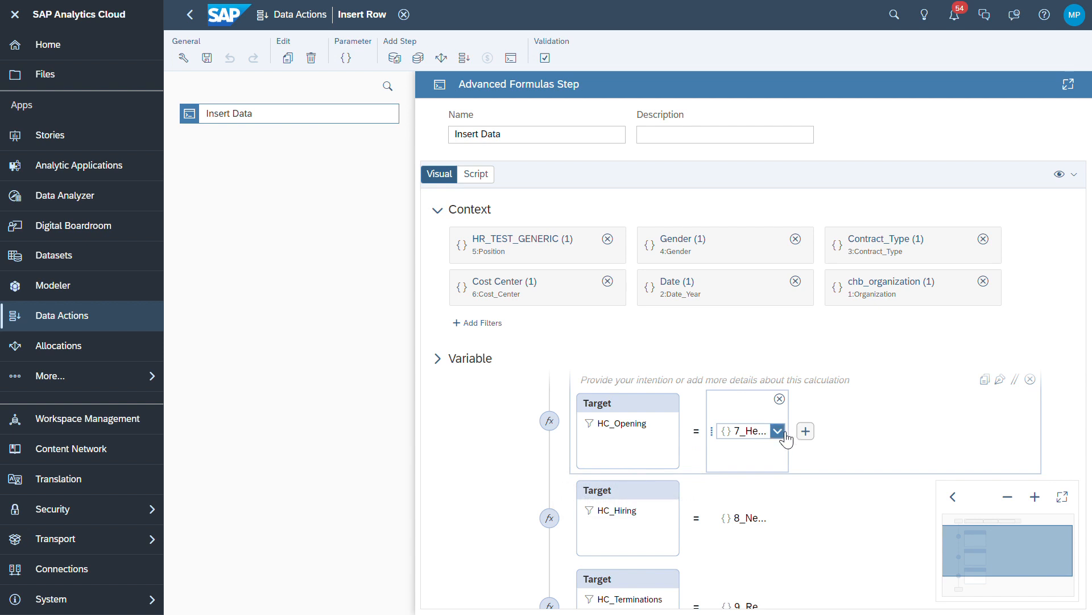
left_click(858, 409)
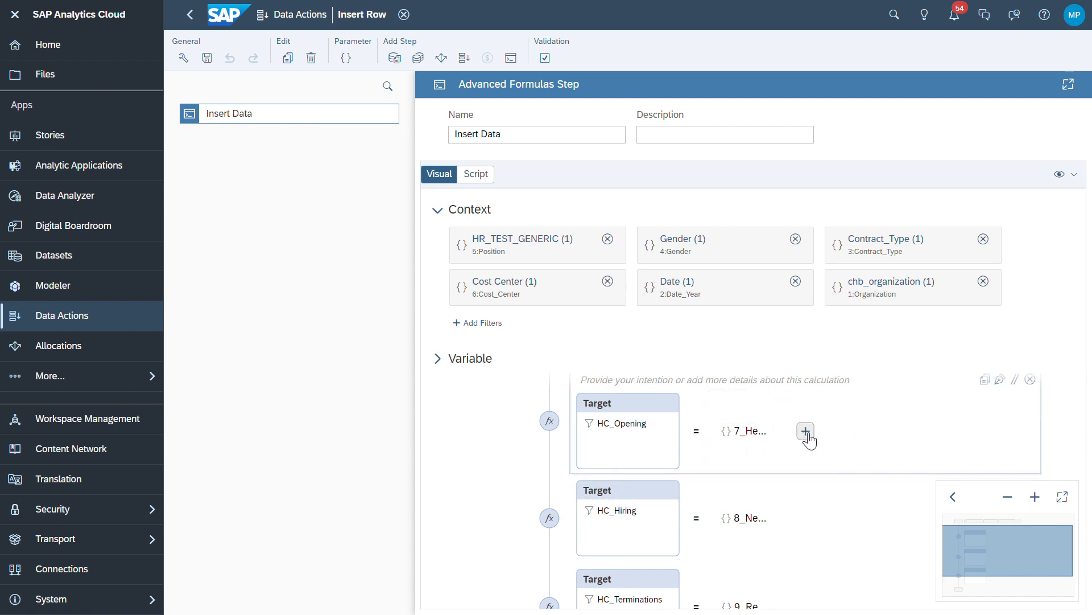
left_click(806, 431)
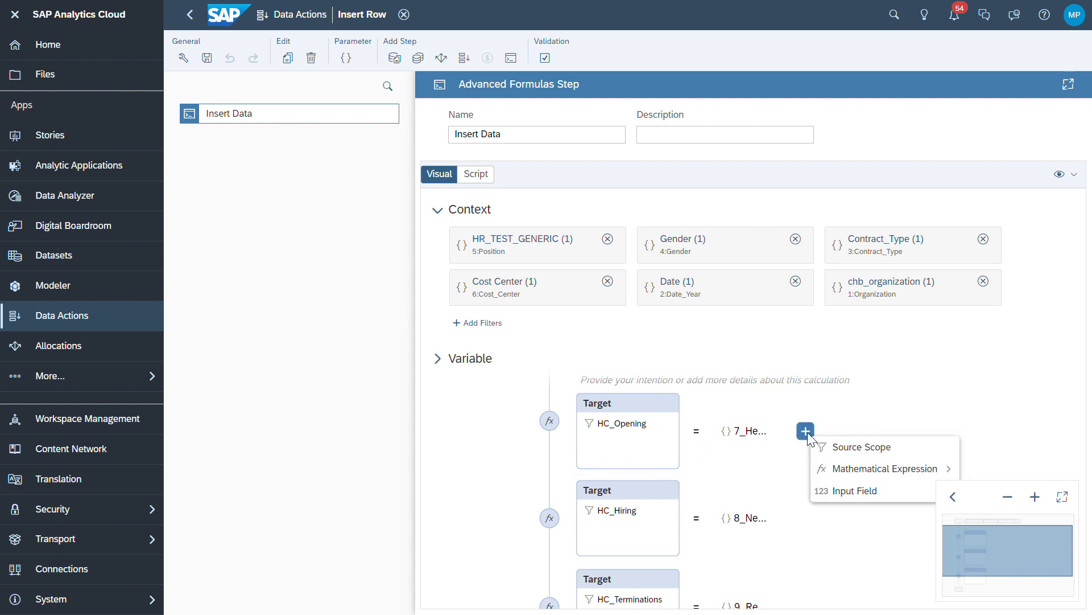
left_click(882, 493)
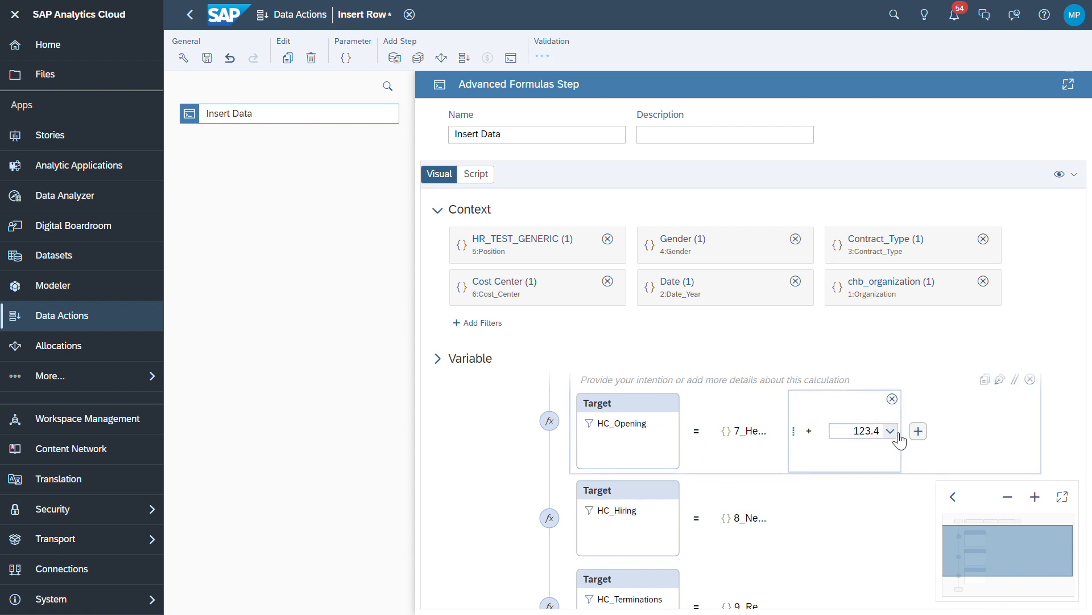
left_click(891, 432)
mouse_move(903, 455)
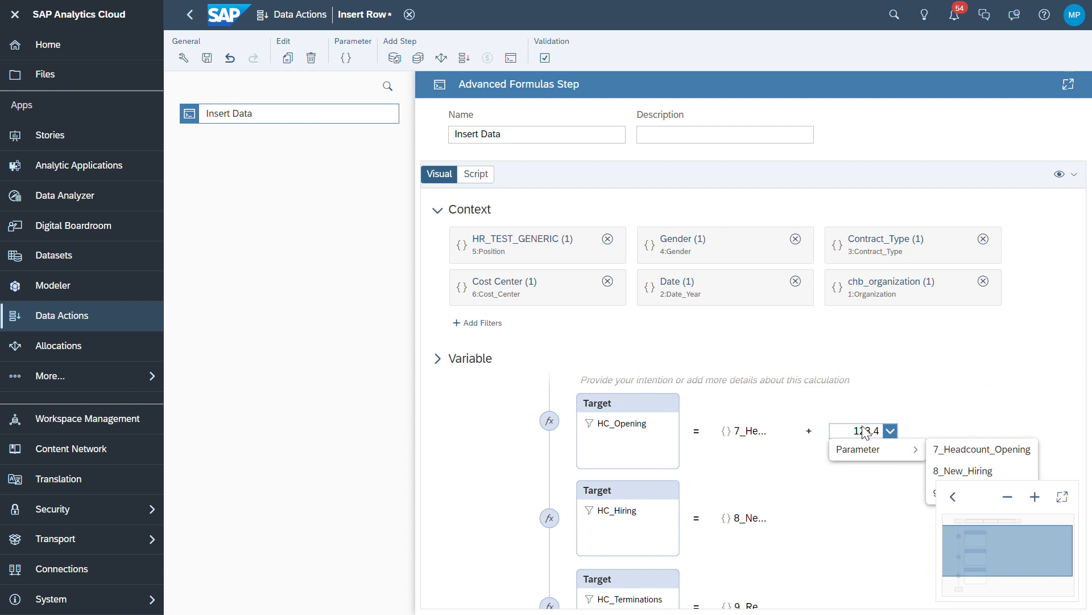
left_click(917, 379)
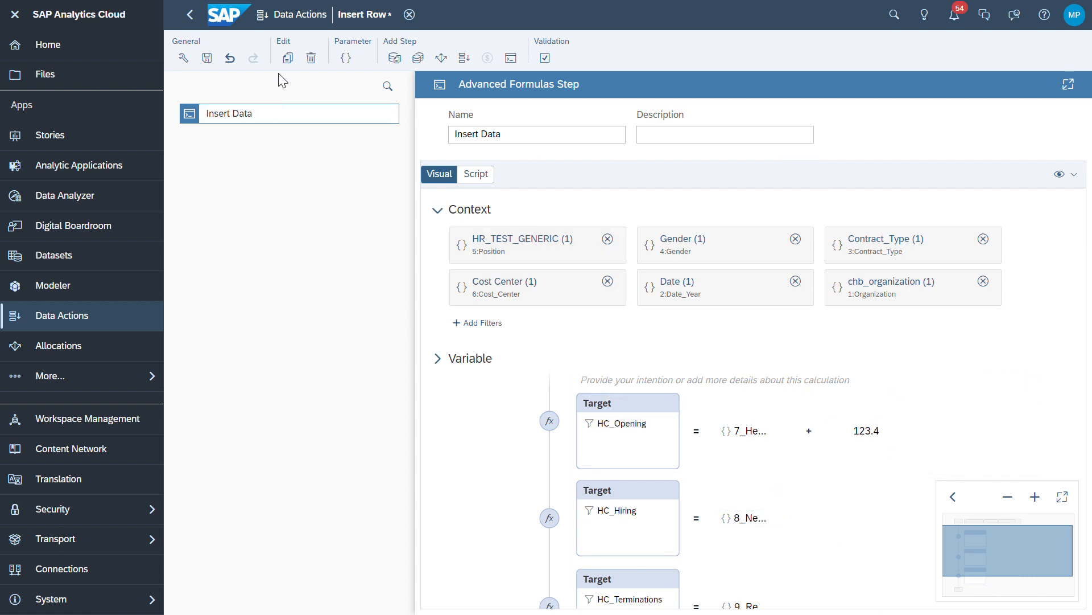
left_click(410, 14)
Discard the data action edits and open the 'HC Planning With Data Action' story
left_click(641, 339)
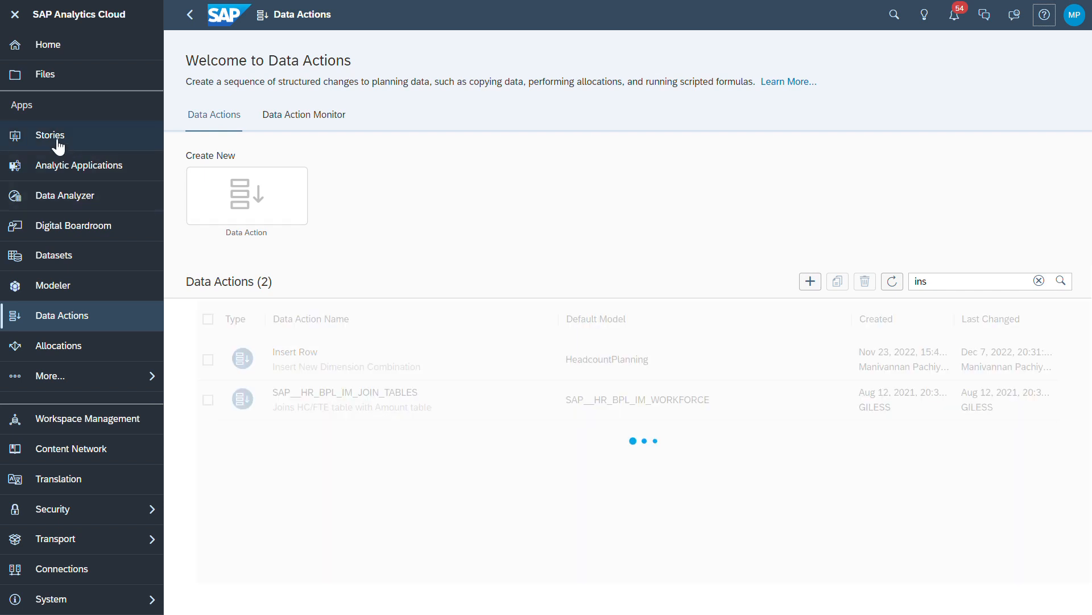
left_click(58, 143)
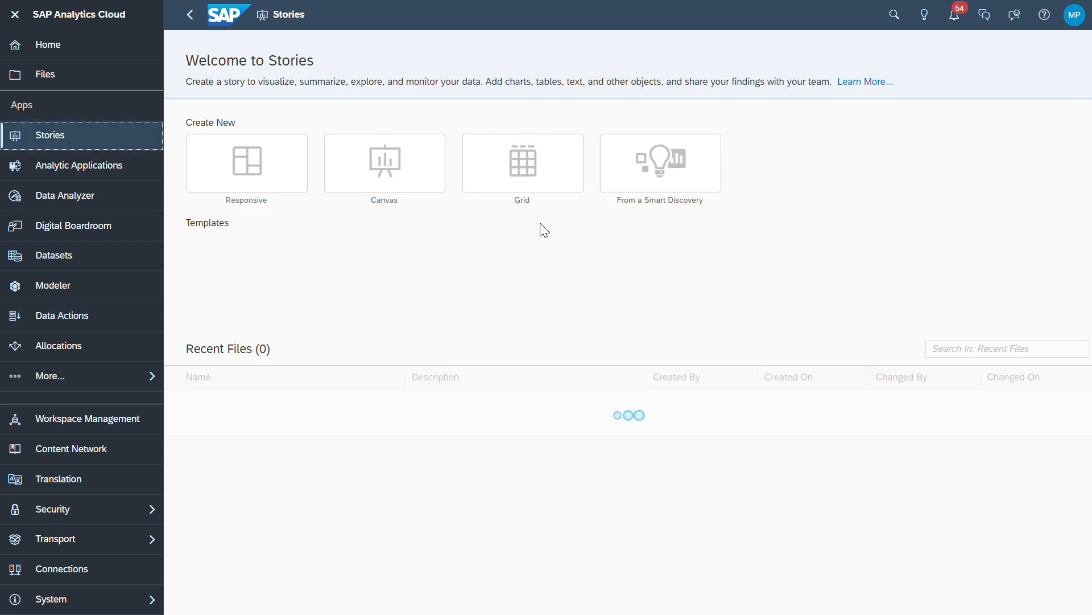
left_click(304, 415)
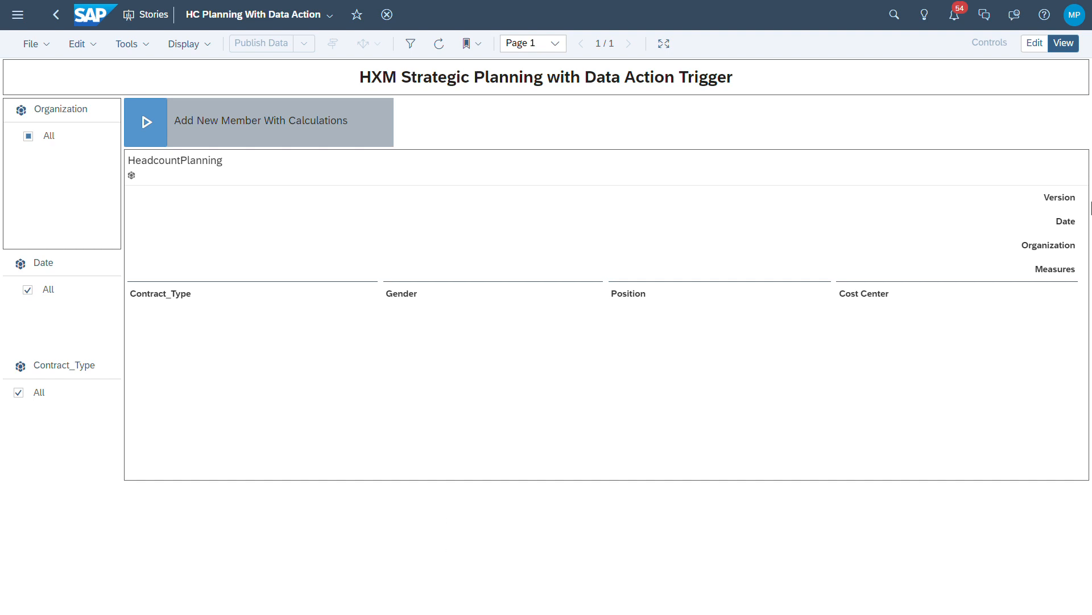
Switch the story to edit mode and insert a new Data Action Trigger
left_click(1041, 49)
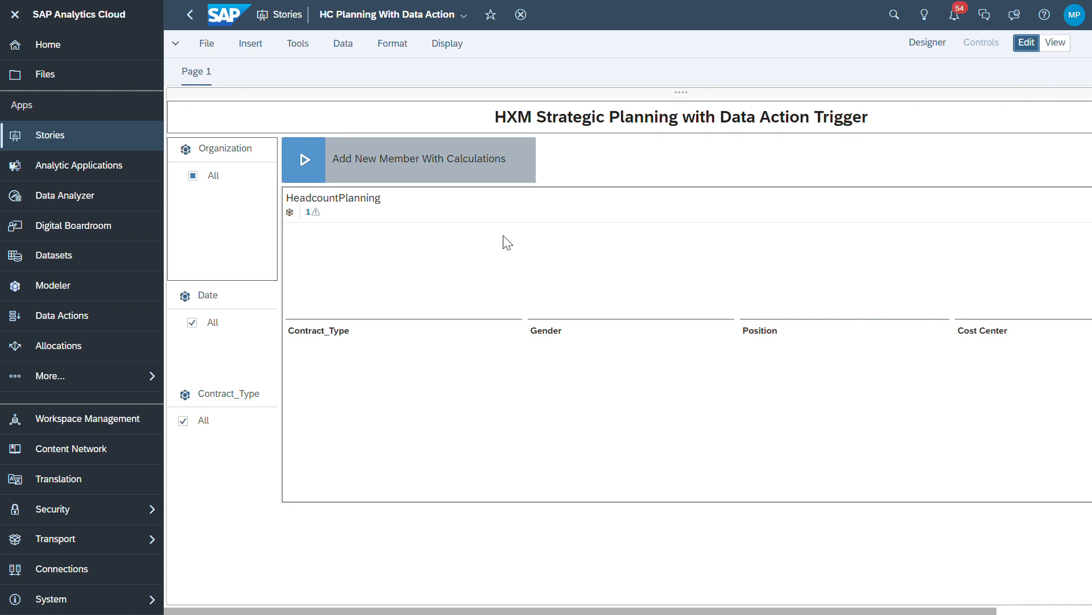
left_click(193, 45)
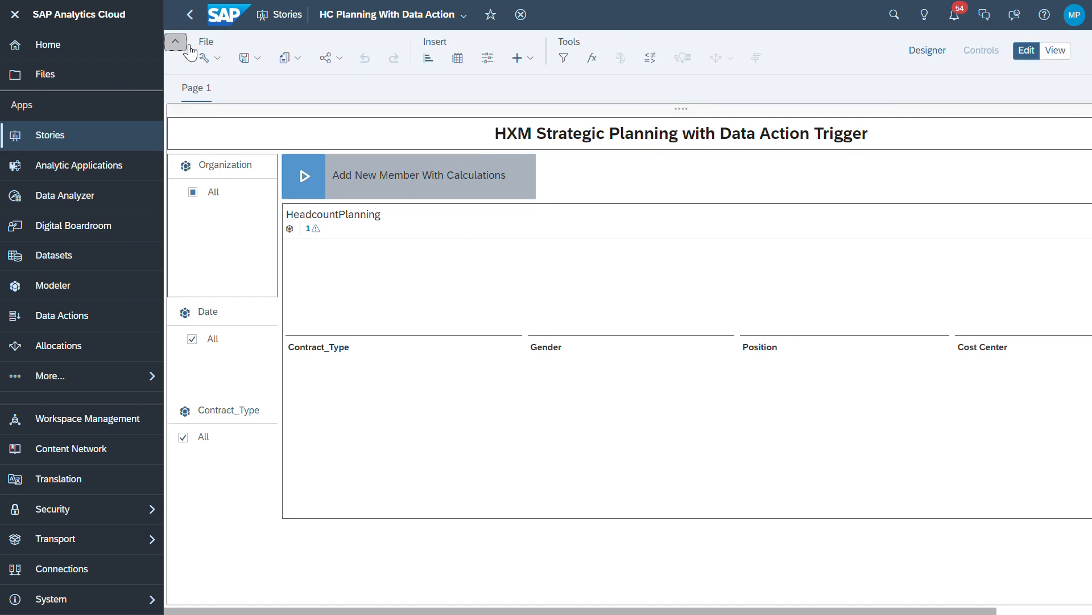
left_click(306, 58)
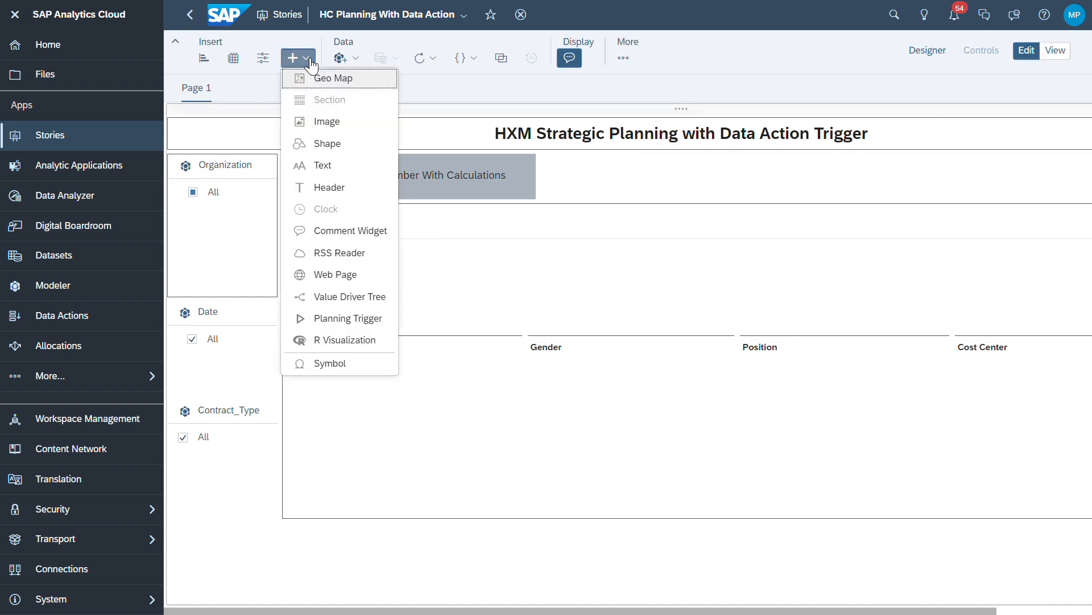
left_click(357, 319)
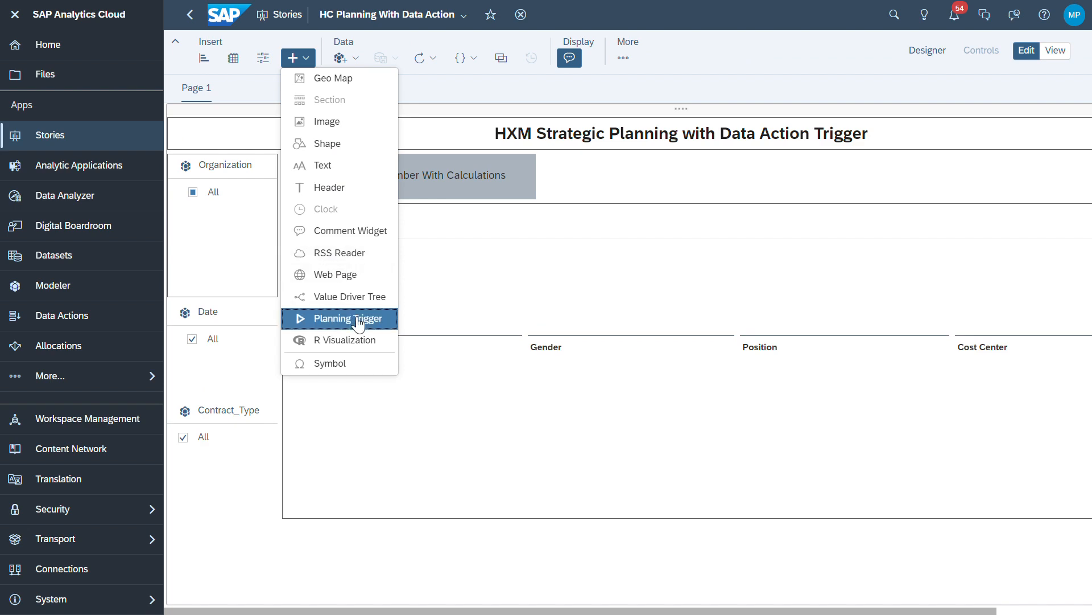
left_click(466, 255)
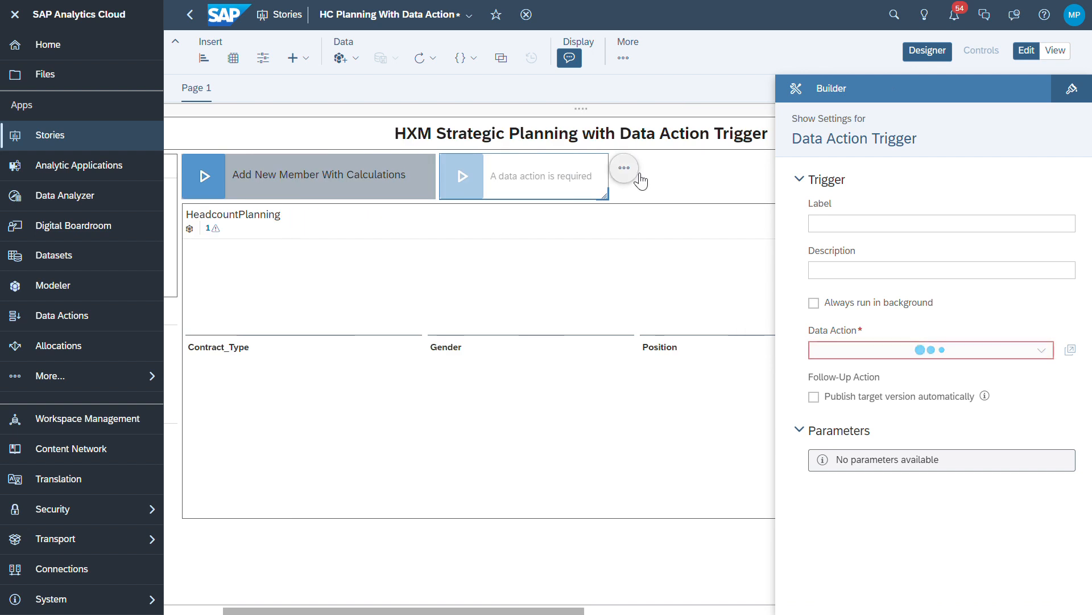
Browse the available data actions without choosing one, then delete the new trigger
left_click(1042, 351)
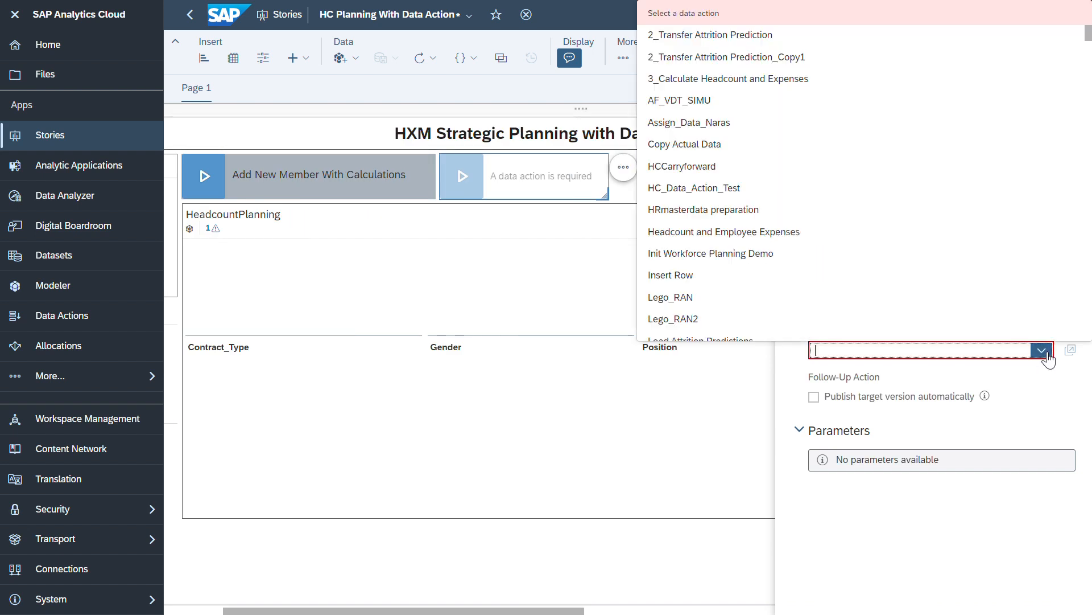
scroll(788, 199, "down", 3)
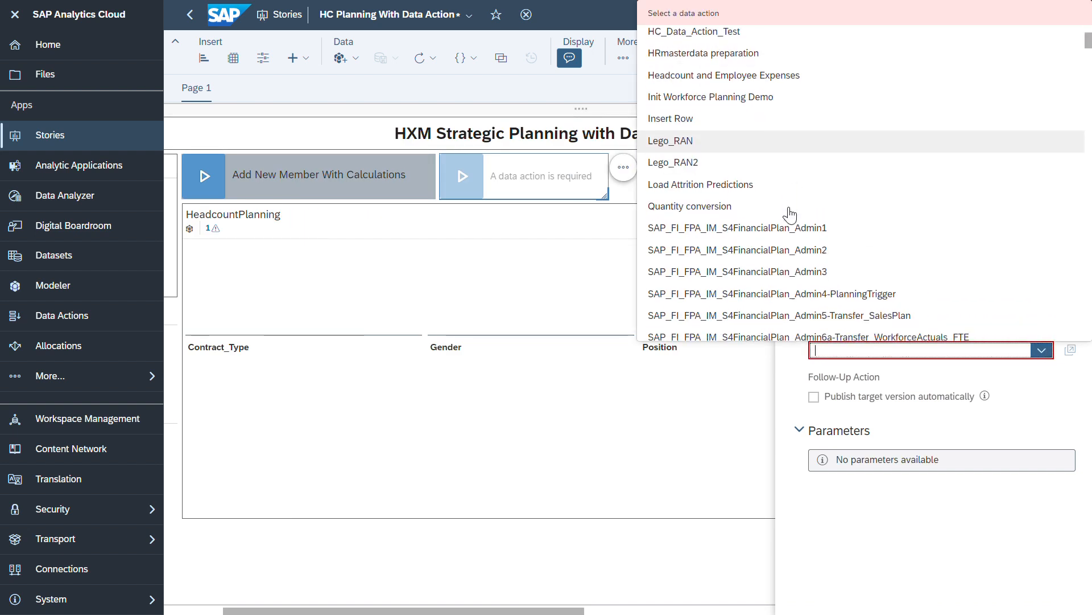
scroll(780, 200, "up", 2)
left_click(1038, 529)
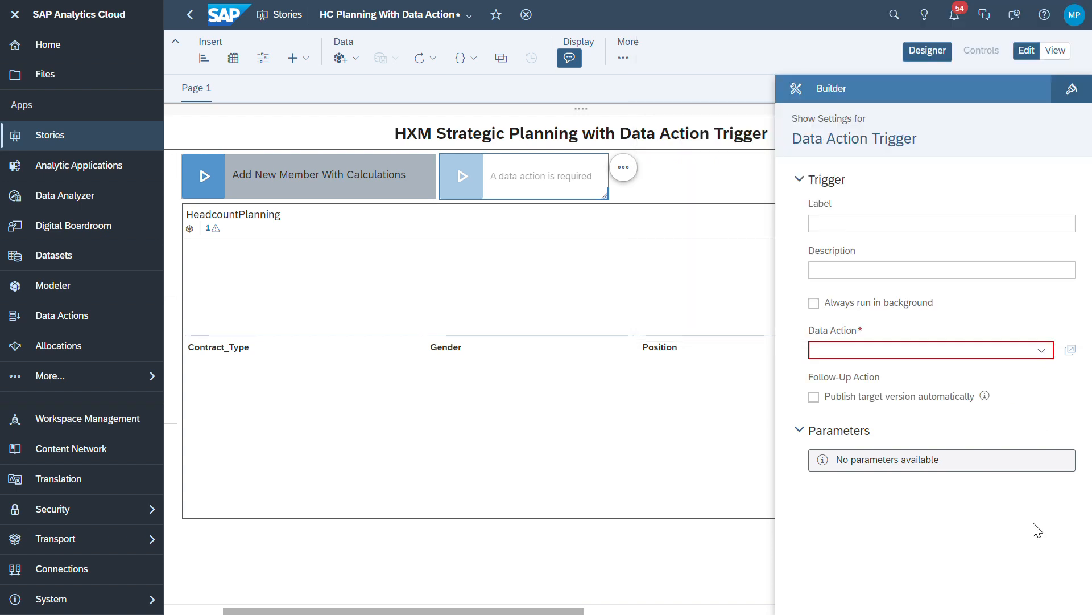
left_click(623, 167)
left_click(683, 254)
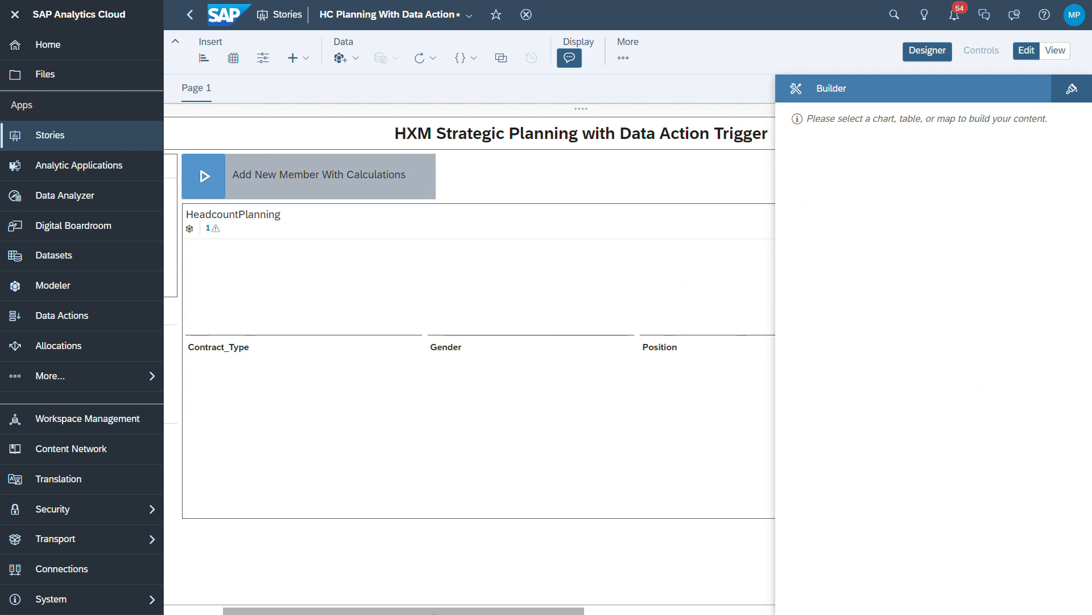
scroll(176, 598, "left", 3)
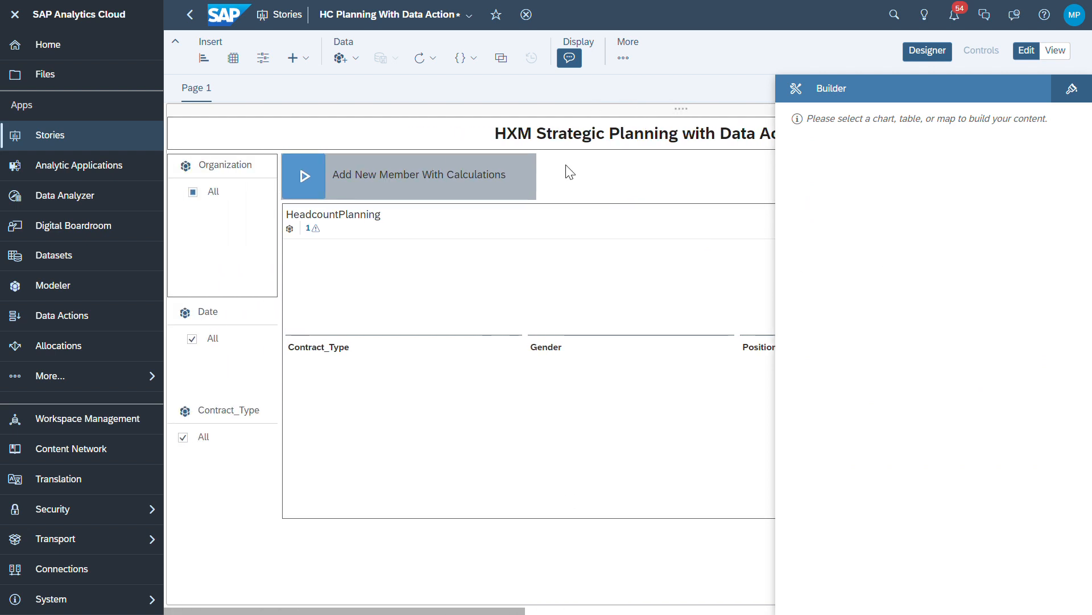
Run the Add New Member With Calculations trigger twice, inspecting its prompt and Gender values without submitting
left_click(308, 181)
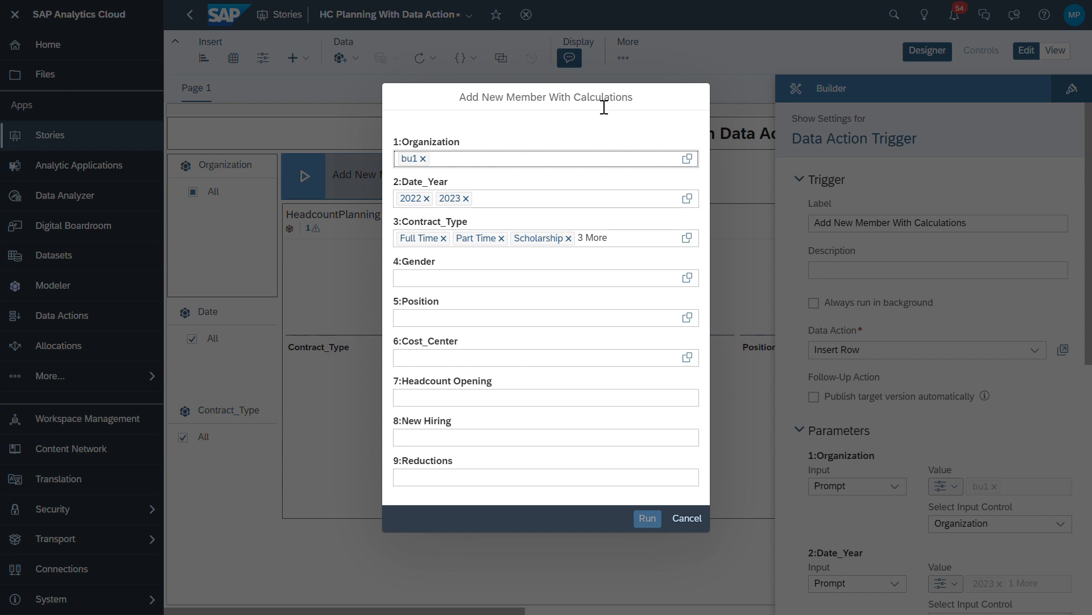
left_click(706, 400)
left_click(692, 518)
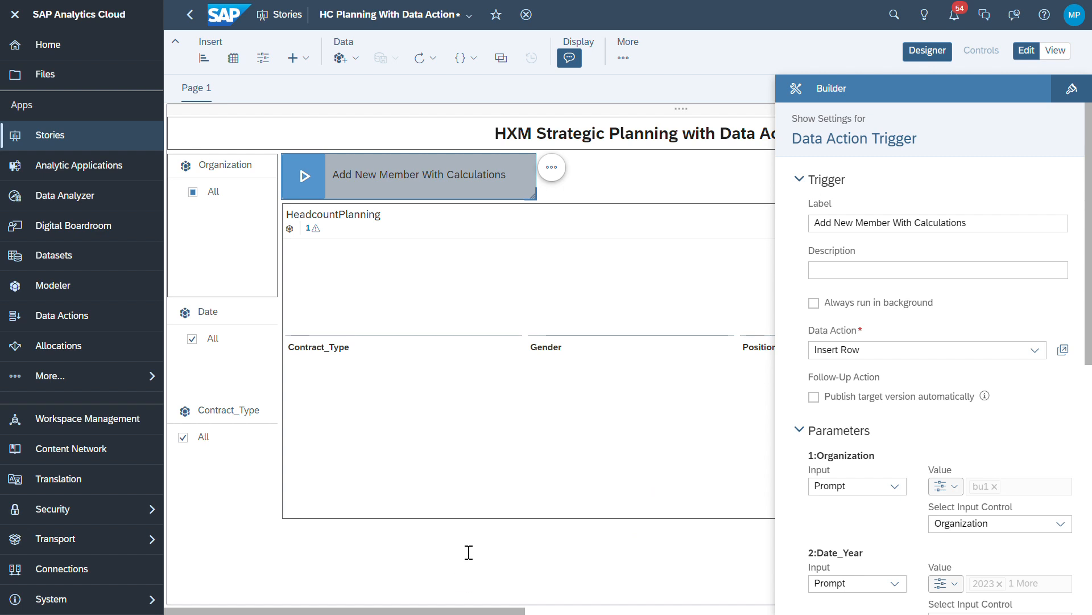
left_click(305, 176)
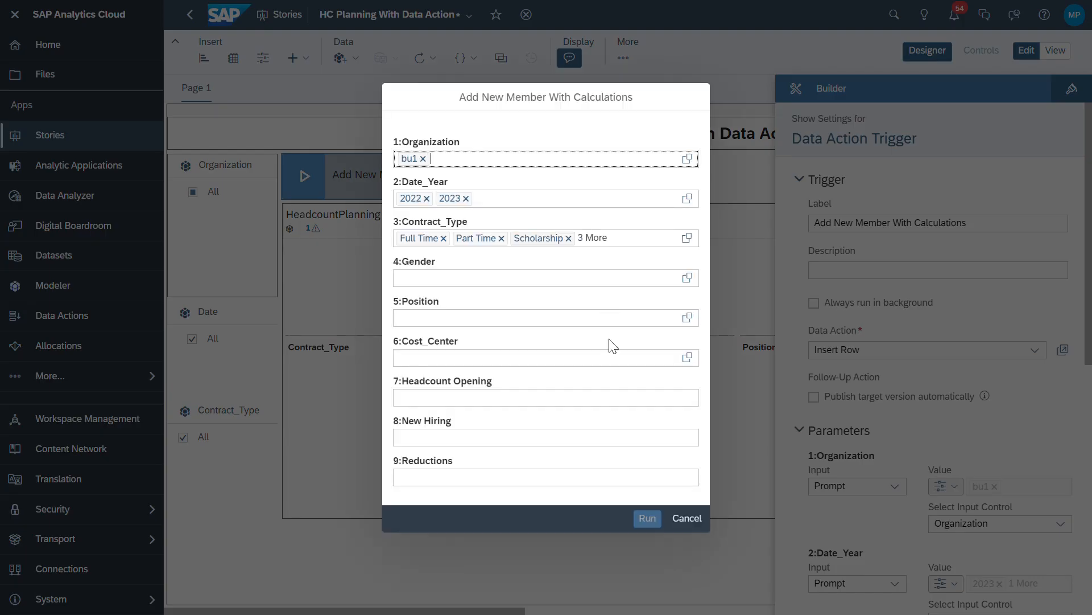
left_click(688, 279)
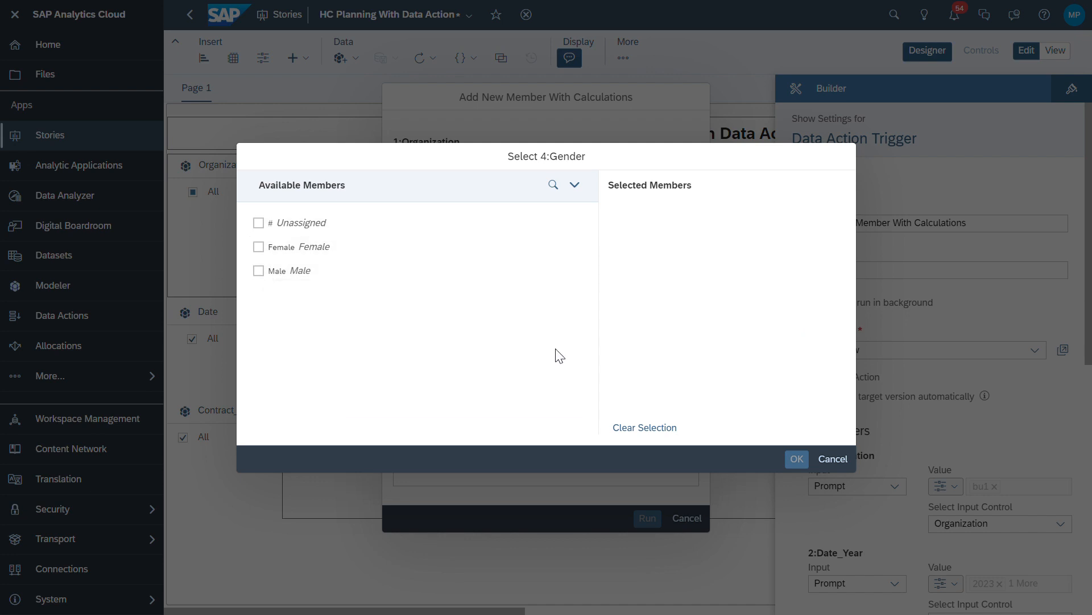
left_click(829, 458)
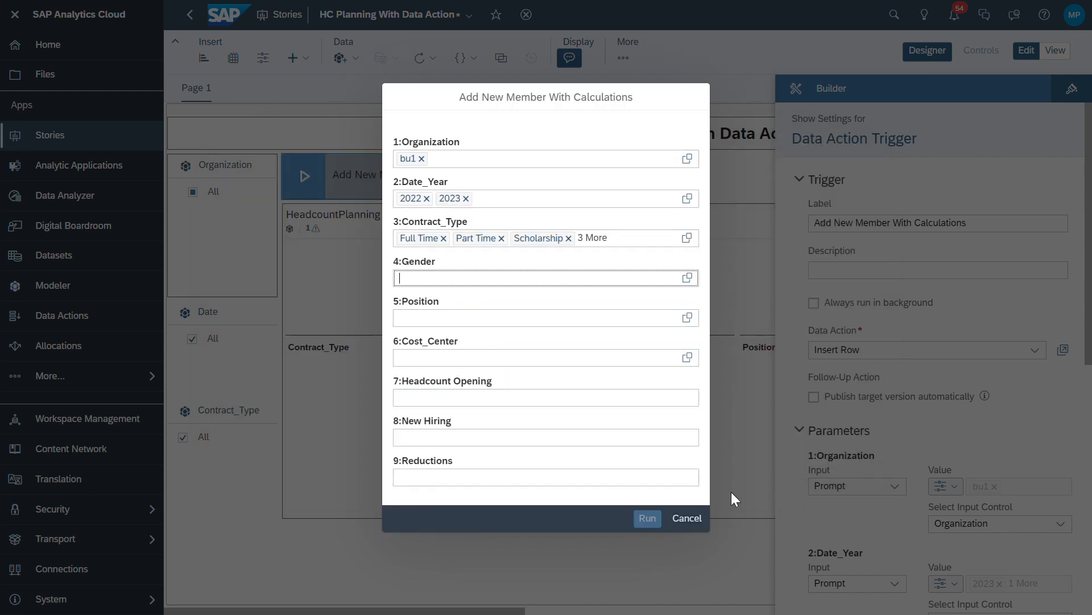
Cancel the run prompt and set Organization's value source to the Organization input control
left_click(701, 520)
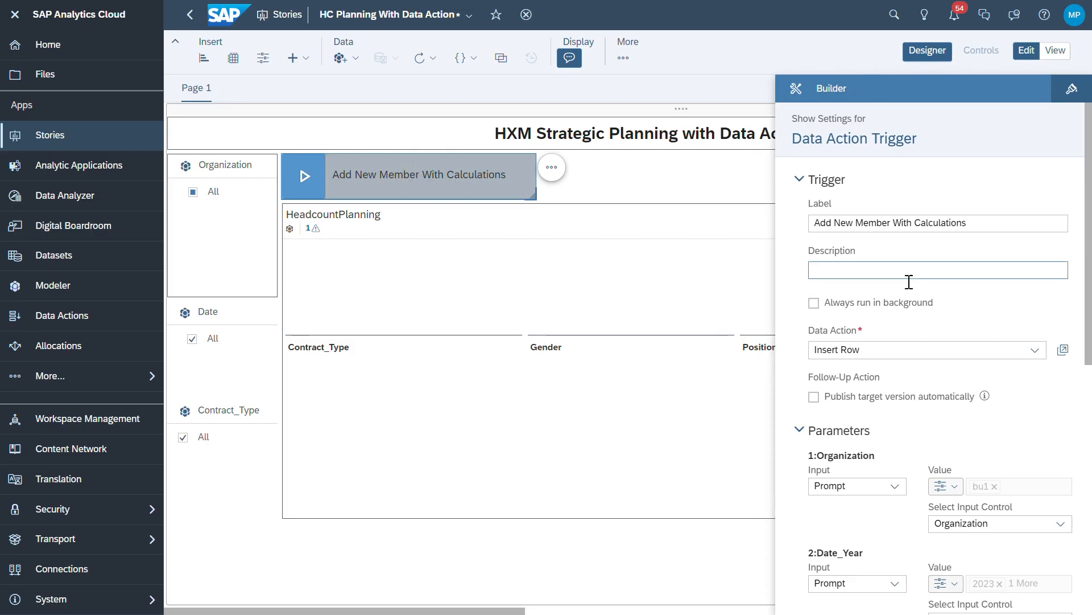
scroll(973, 267, "down", 5)
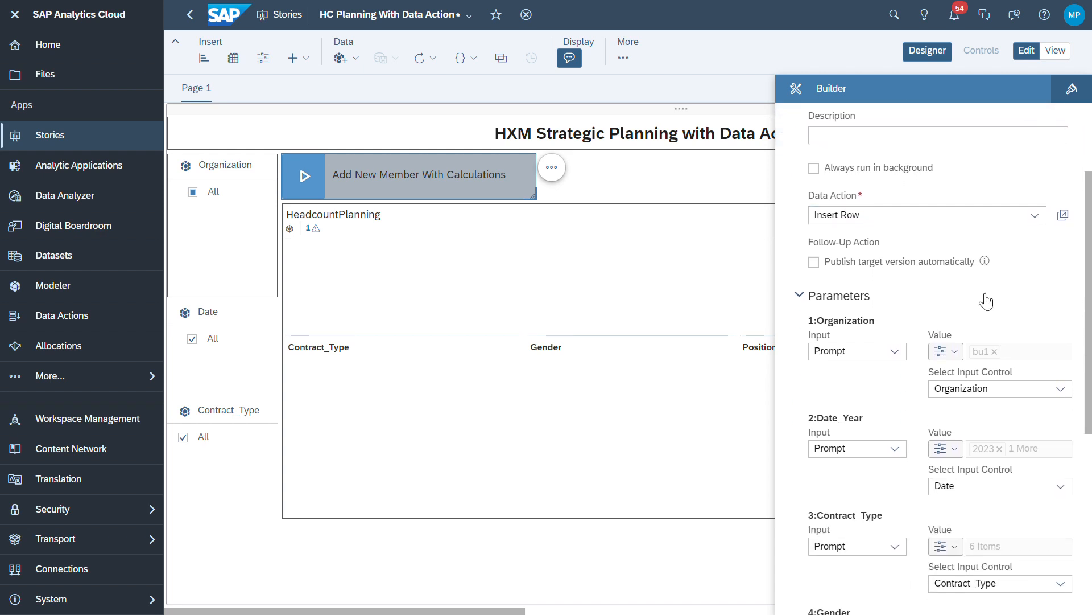
scroll(888, 314, "down", 3)
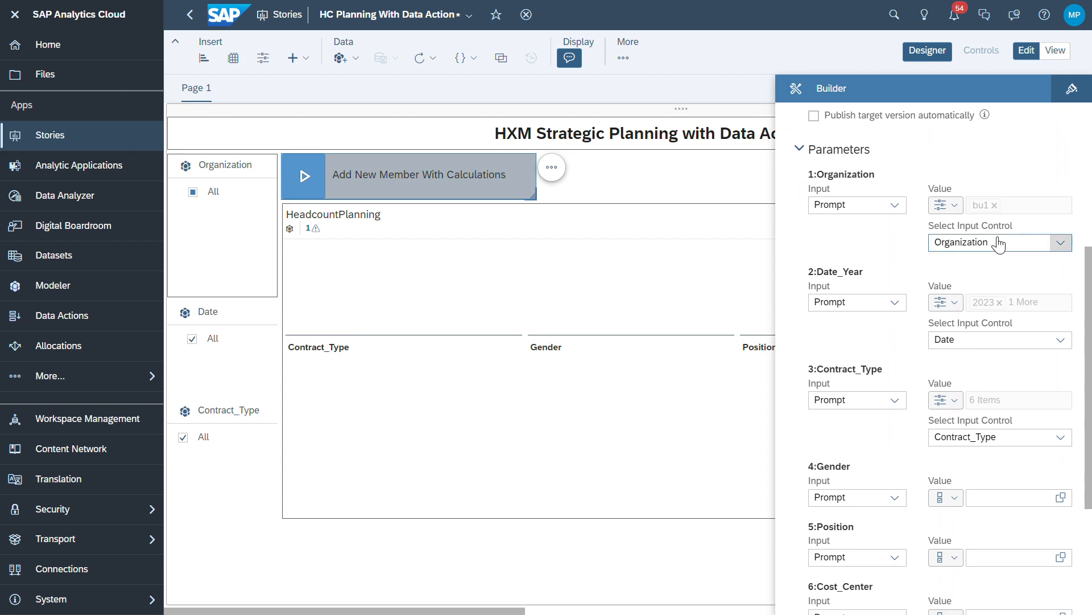
left_click(948, 204)
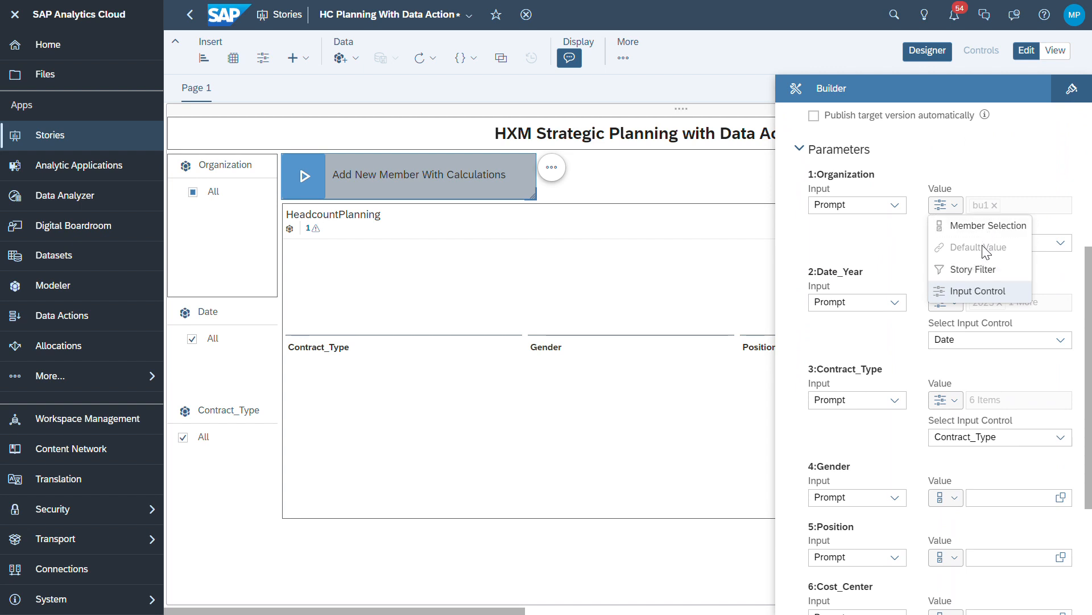
left_click(920, 332)
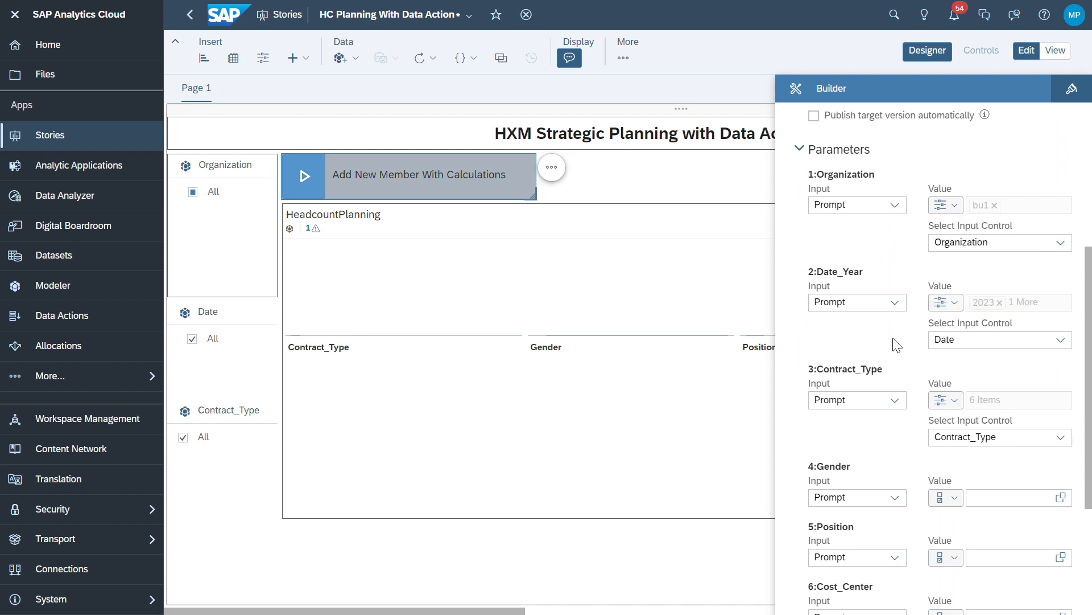
Take Date_Year and Contract_Type from the Date and Contract_Type input controls
left_click(946, 302)
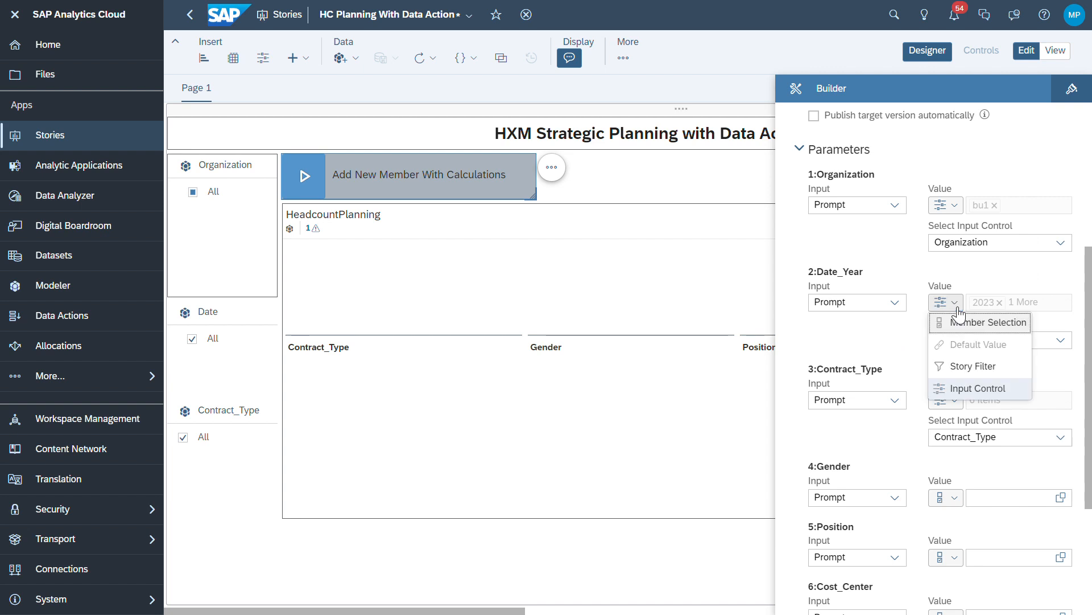
left_click(891, 343)
left_click(962, 400)
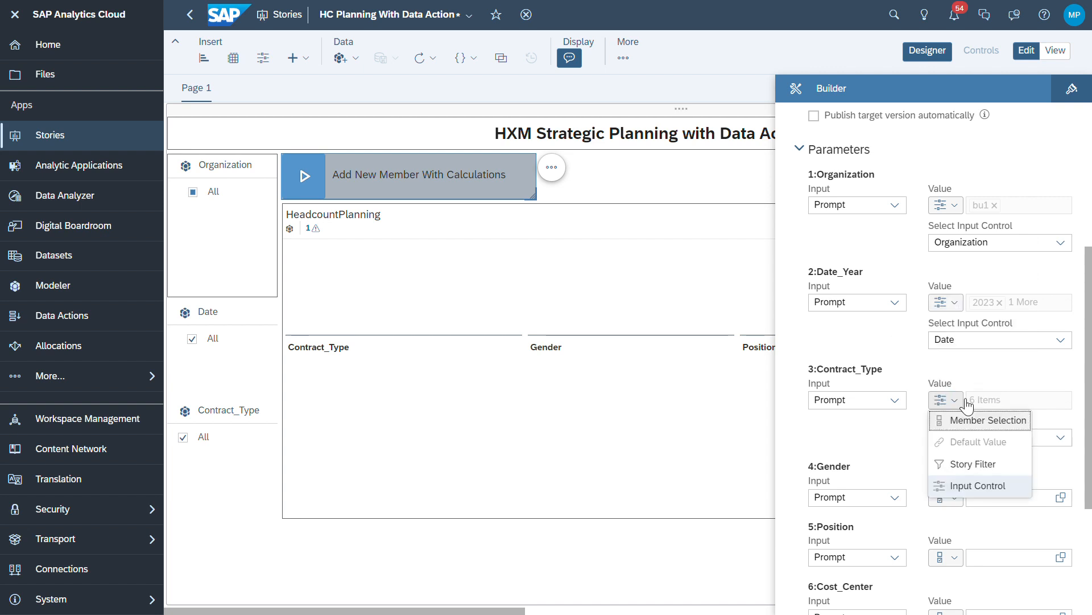
left_click(891, 444)
scroll(891, 444, "down", 3)
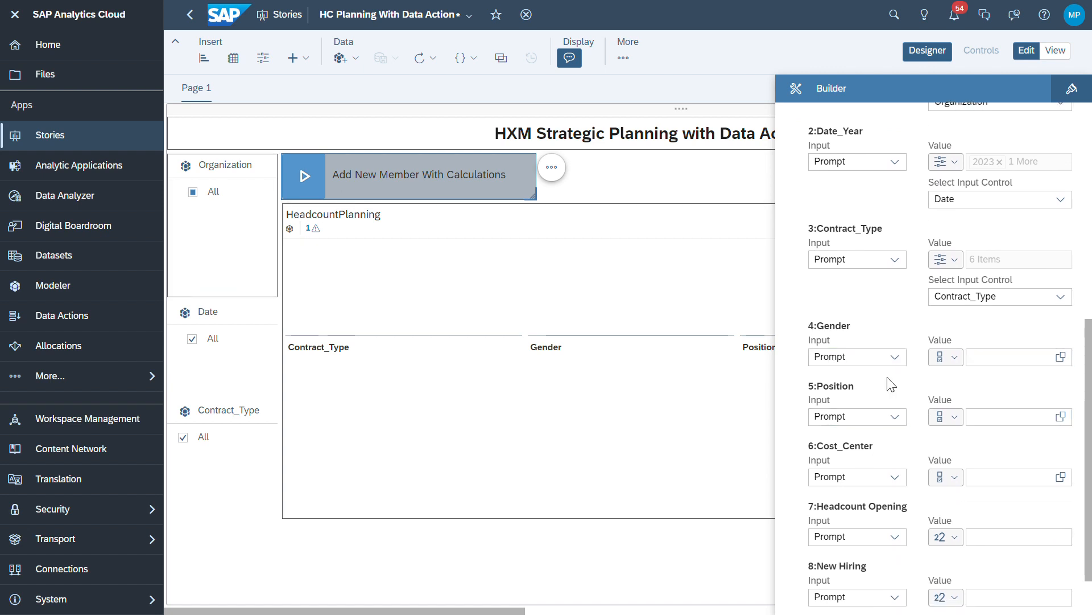
scroll(939, 165, "up", 1)
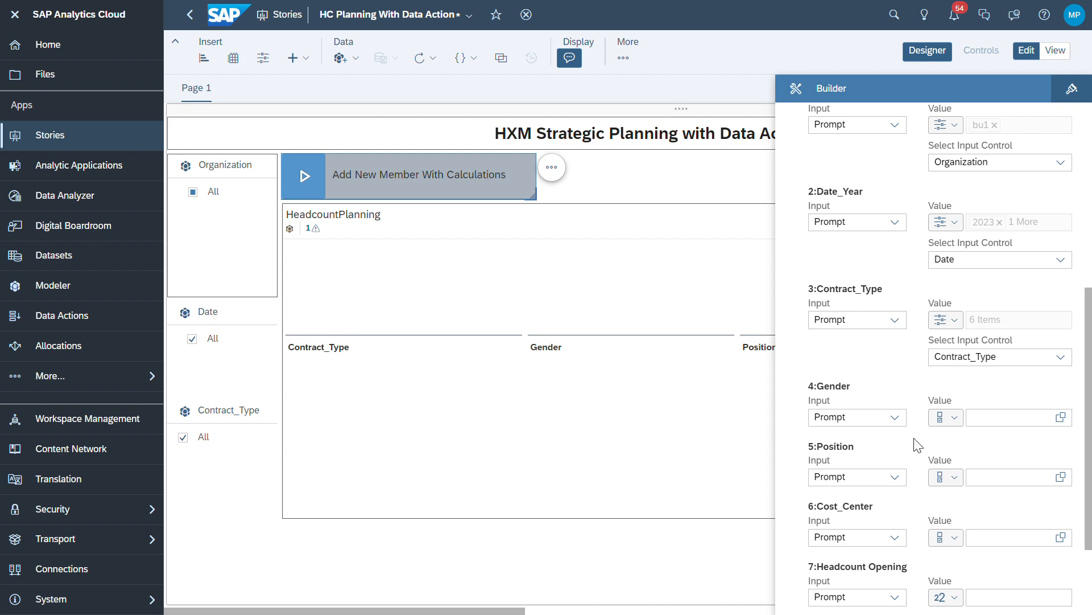
scroll(869, 354, "up", 1)
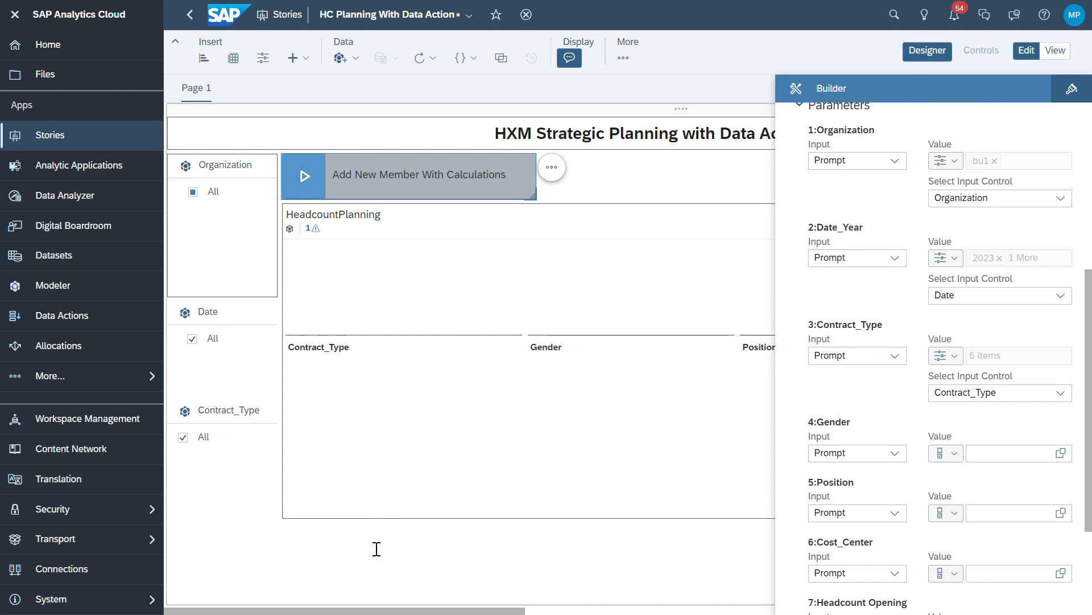
scroll(882, 510, "down", 4)
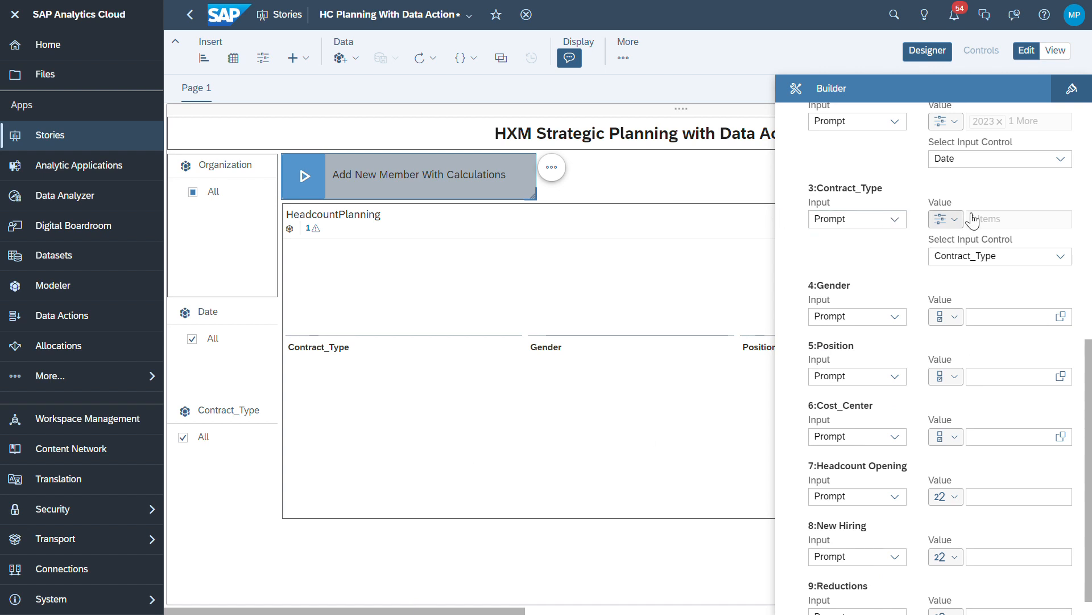
scroll(988, 233, "up", 4)
scroll(986, 232, "up", 3)
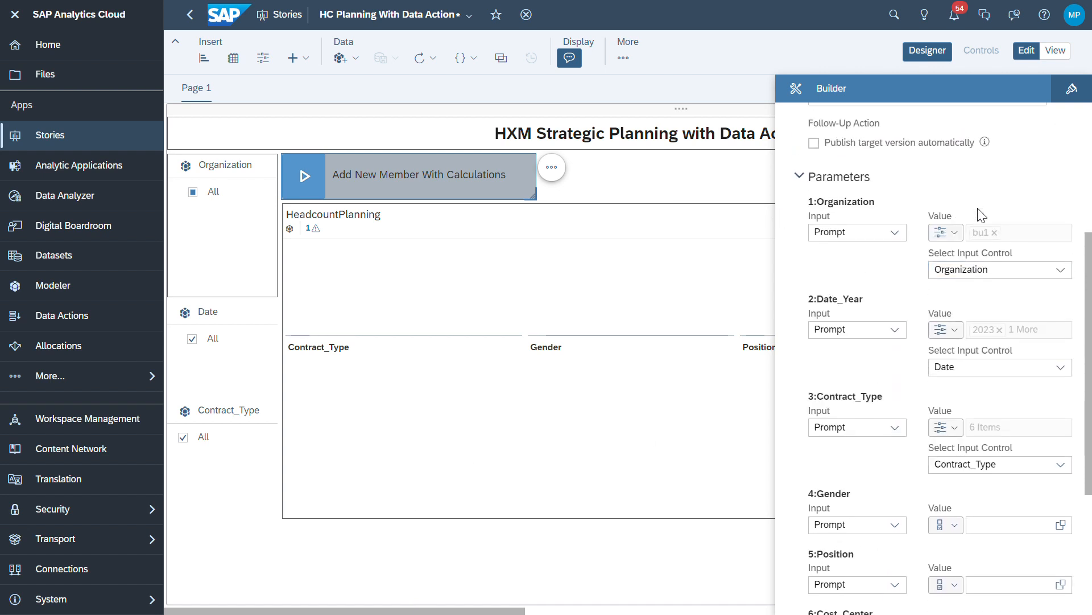
scroll(996, 241, "down", 1)
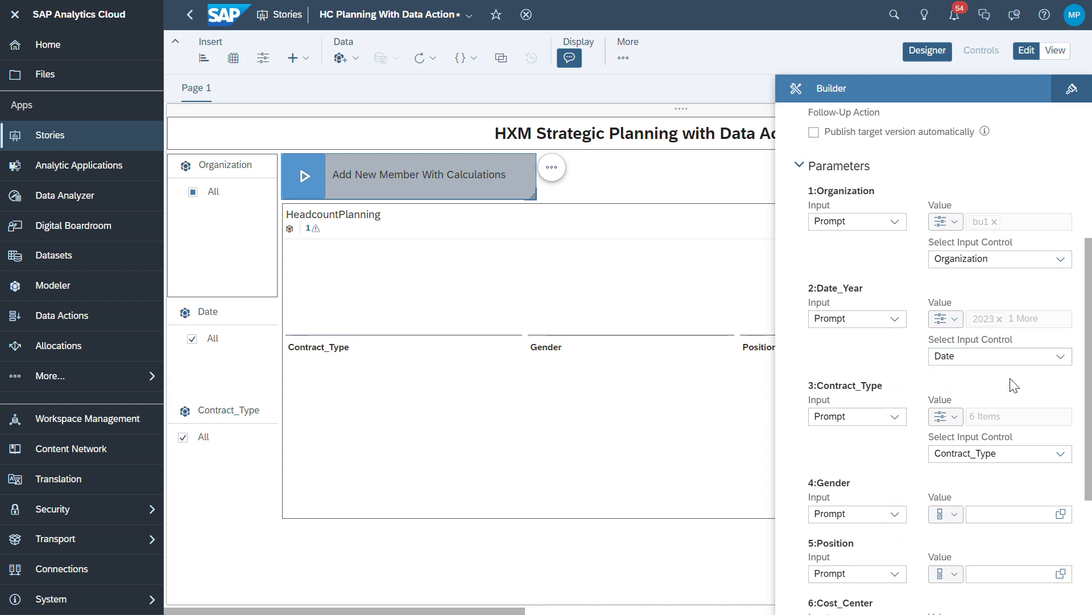
mouse_move(219, 230)
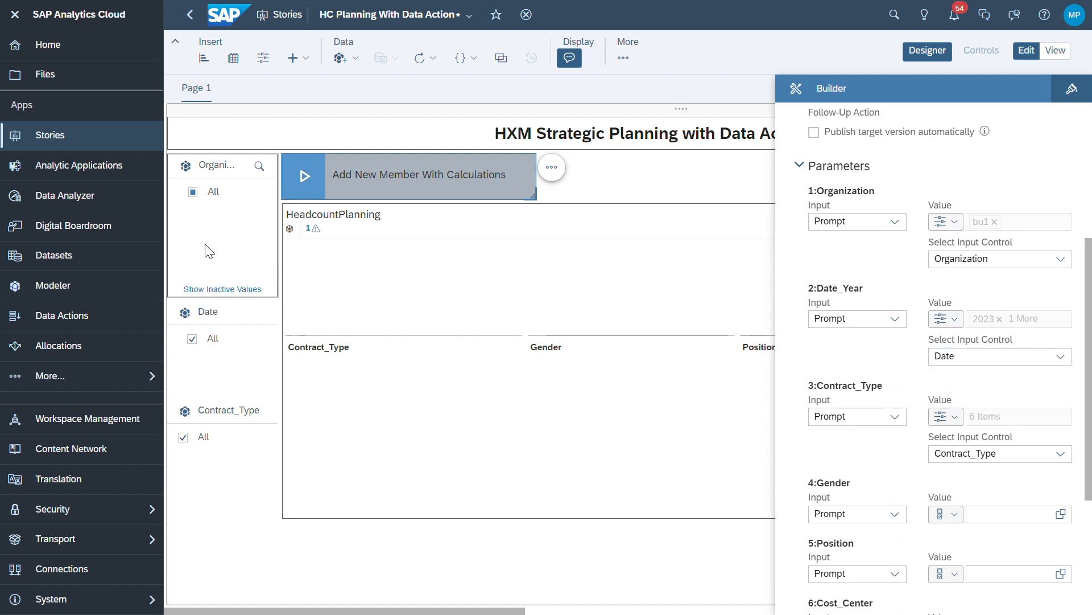
Edit the Organization filter under Pole1 > Div1 to keep bu2 instead of bu1
left_click(229, 238)
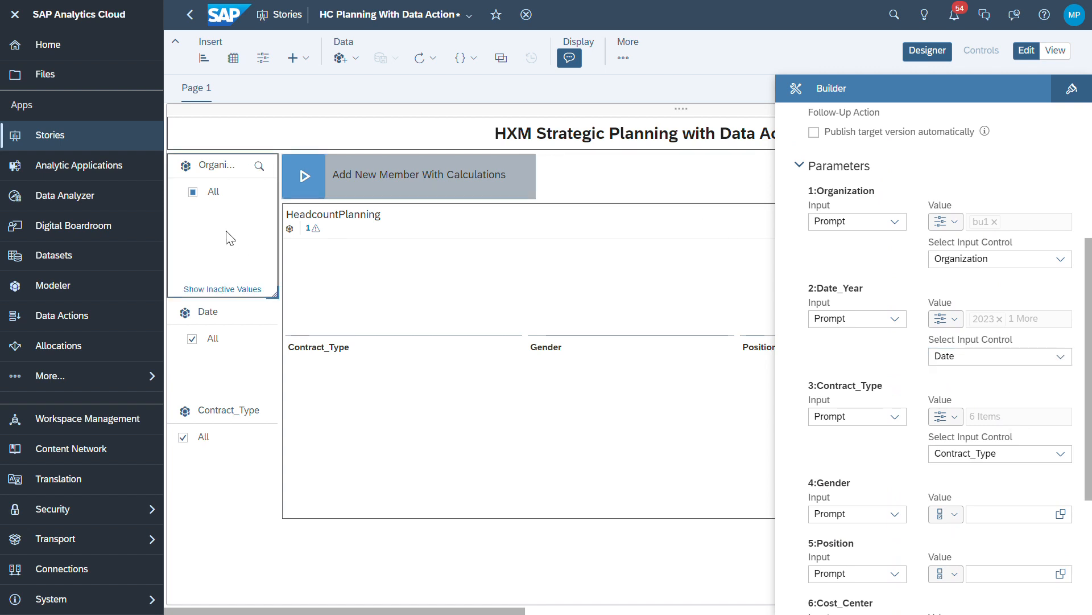
mouse_move(305, 183)
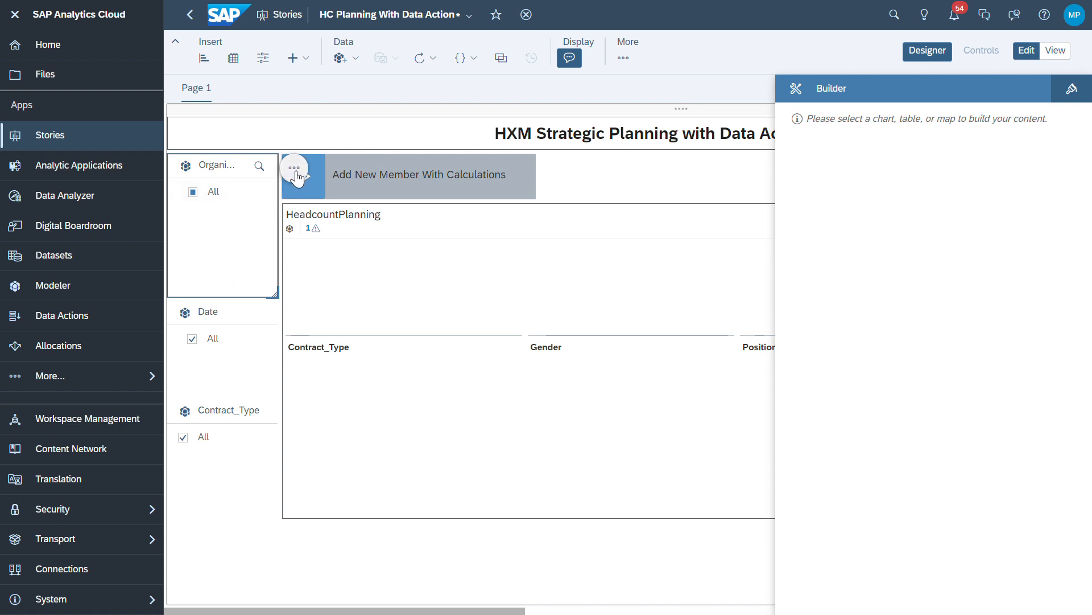
left_click(296, 171)
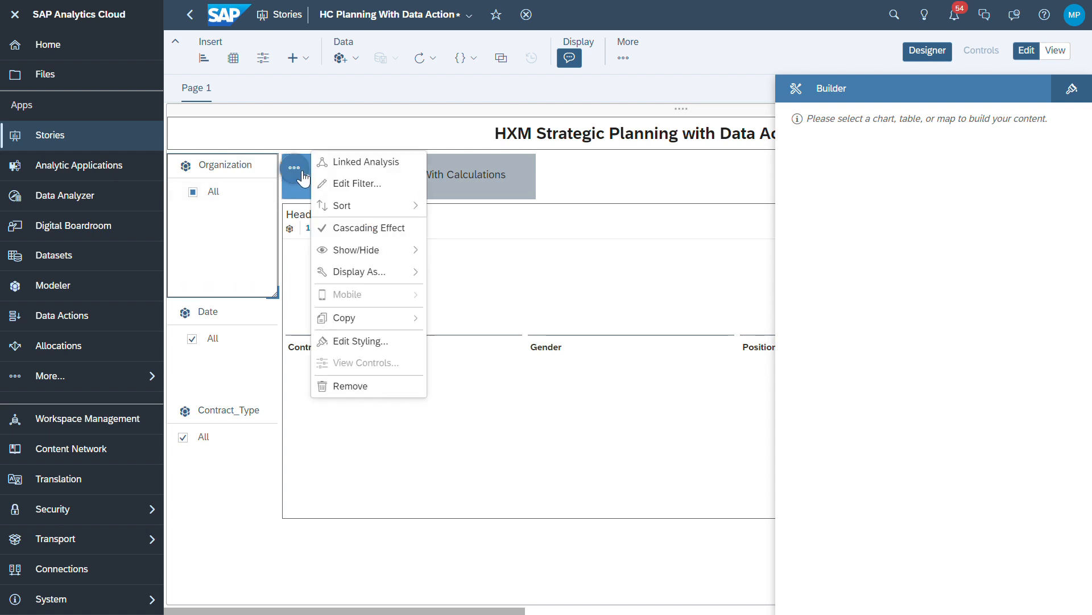
left_click(361, 184)
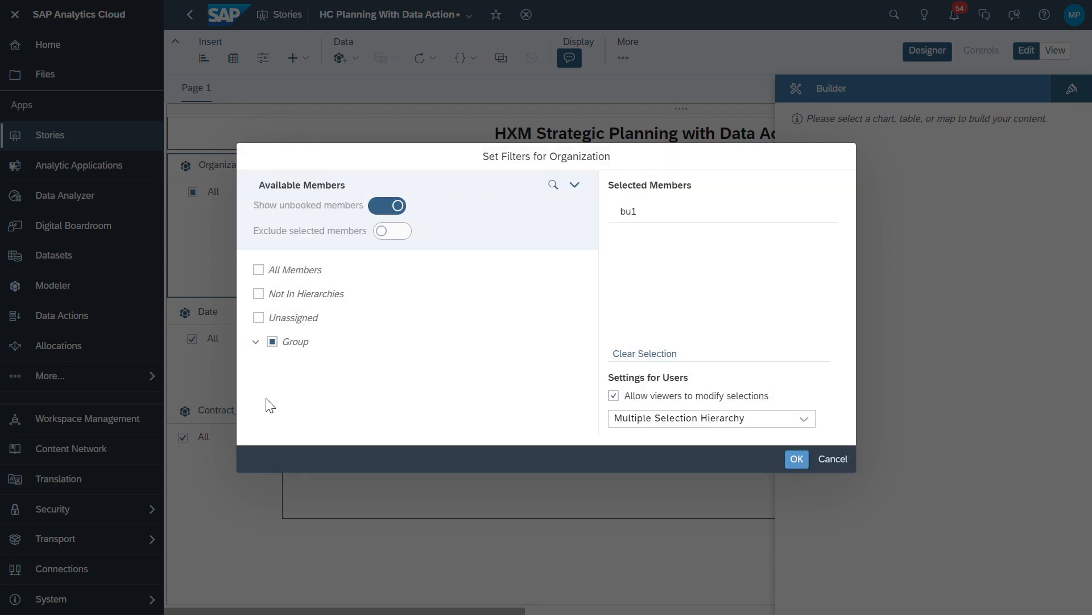
left_click(269, 368)
scroll(341, 405, "down", 1)
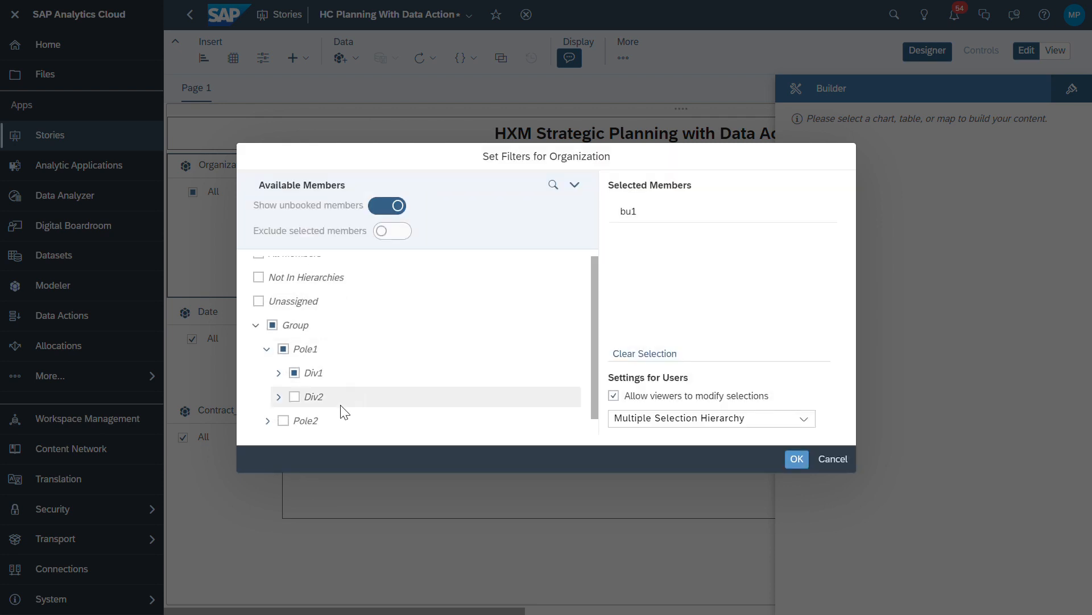
left_click(279, 373)
scroll(427, 390, "down", 1)
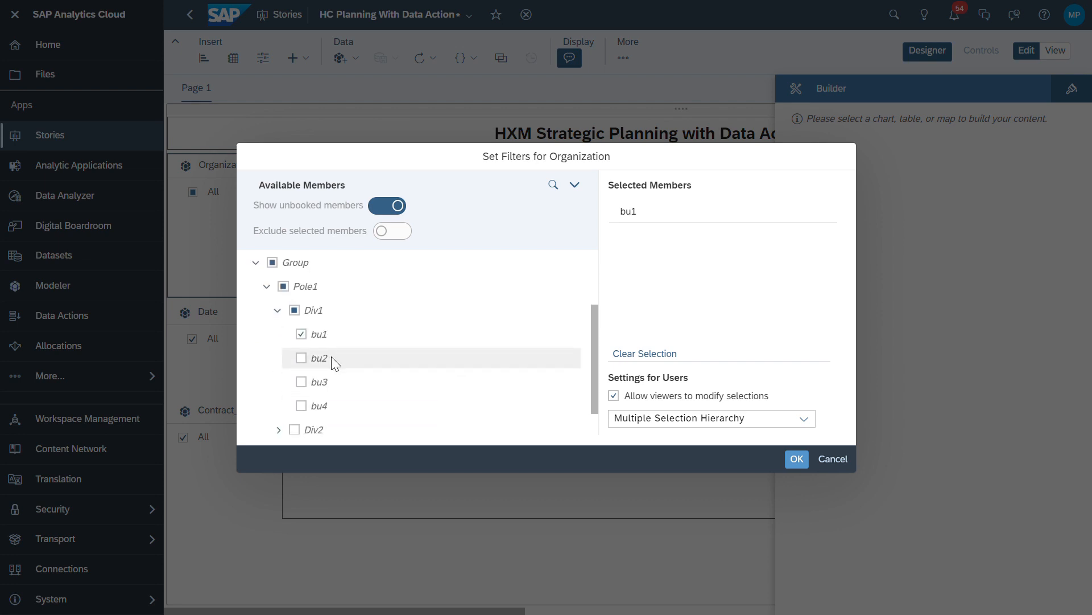
left_click(301, 335)
left_click(302, 358)
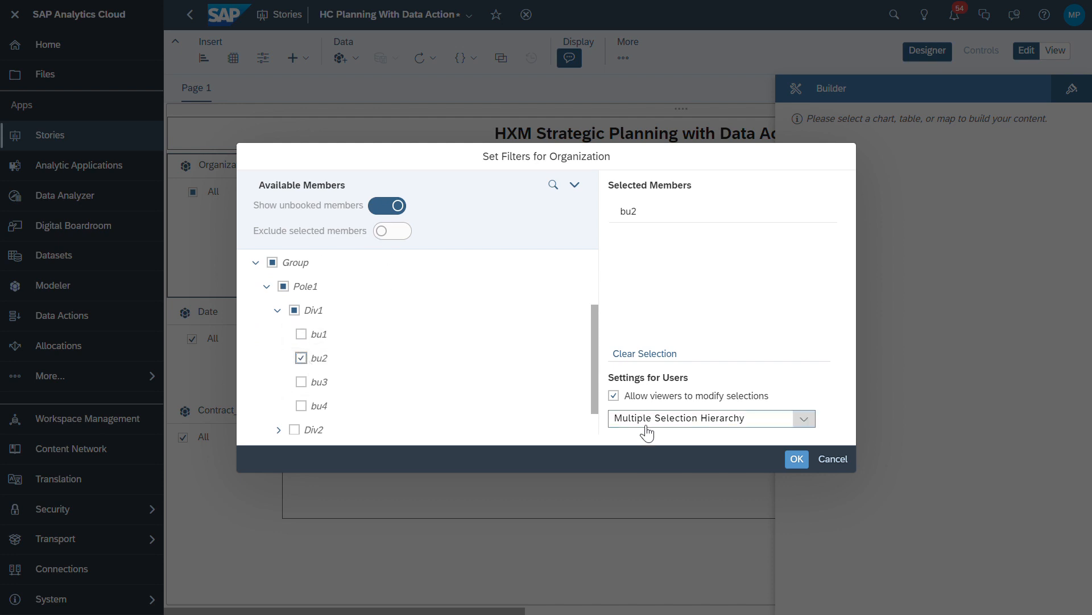
left_click(797, 460)
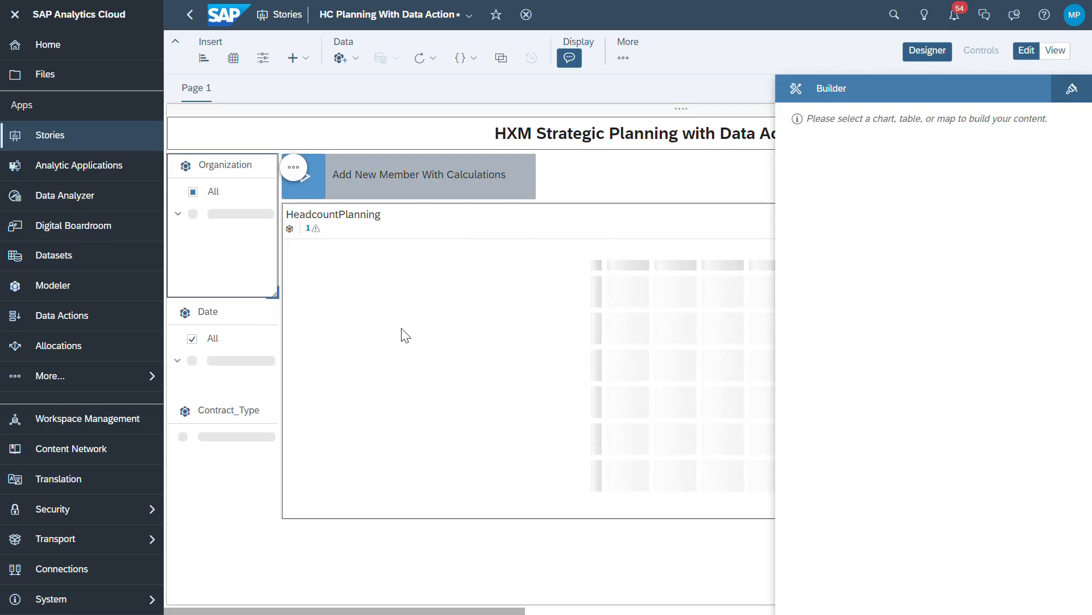
Run the trigger and confirm the prompt's Organization value help has bu2 selected
left_click(320, 185)
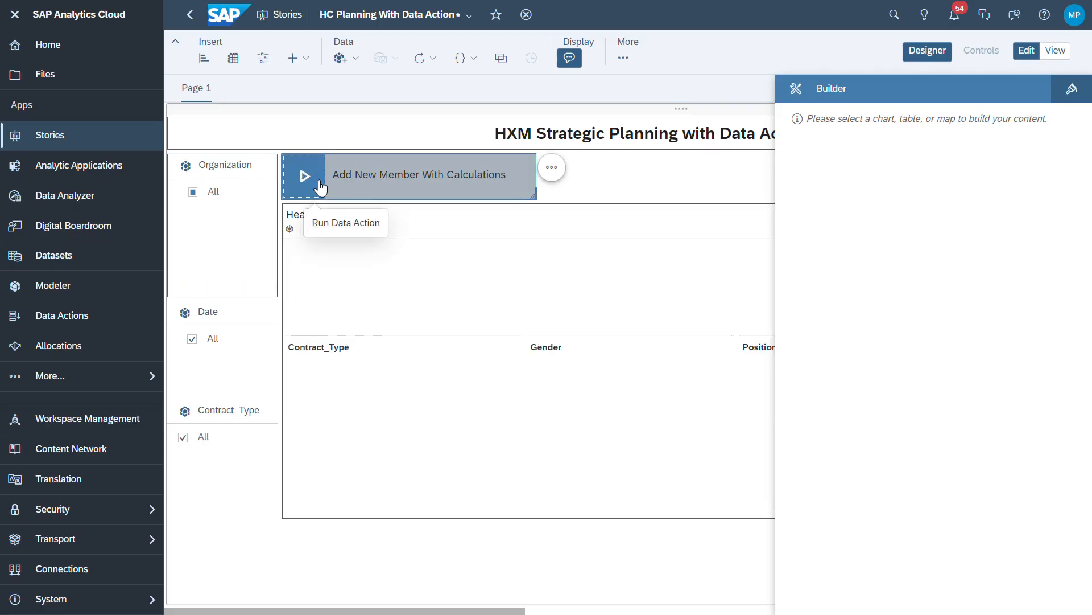
left_click(313, 179)
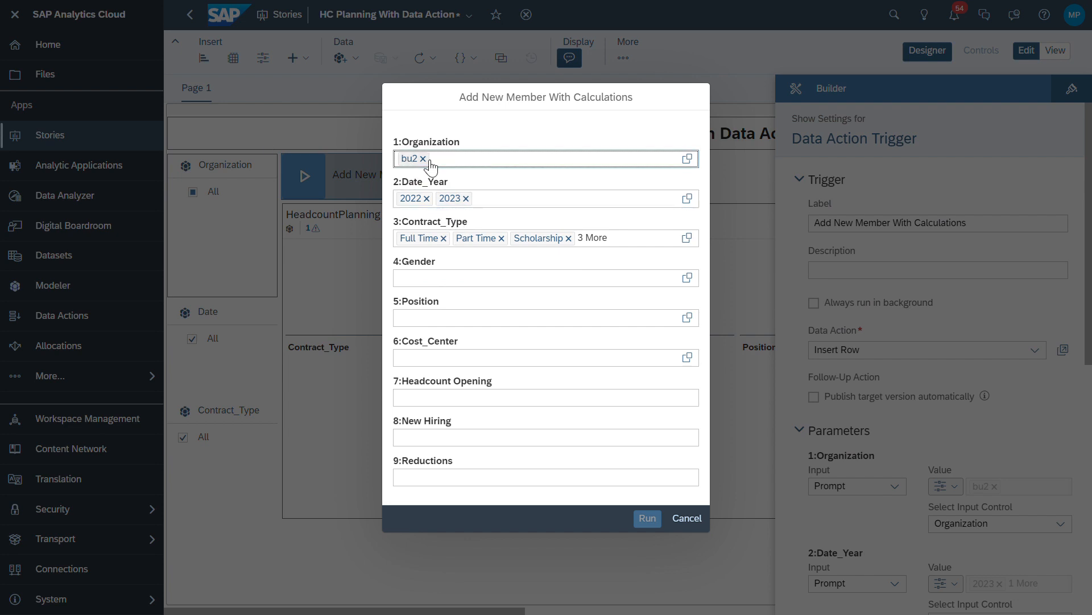
left_click(688, 158)
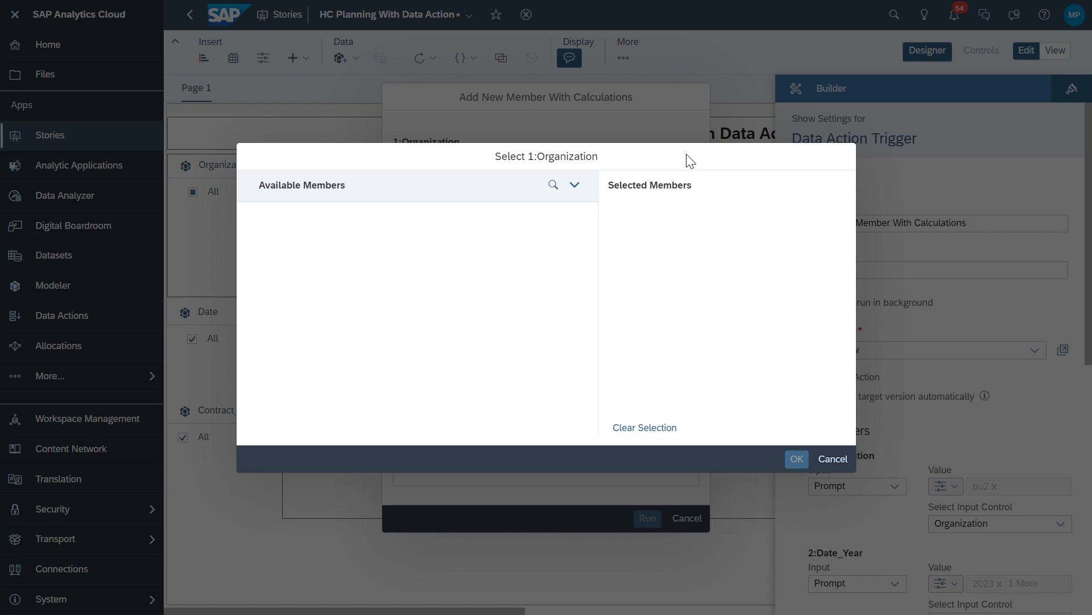
left_click(270, 296)
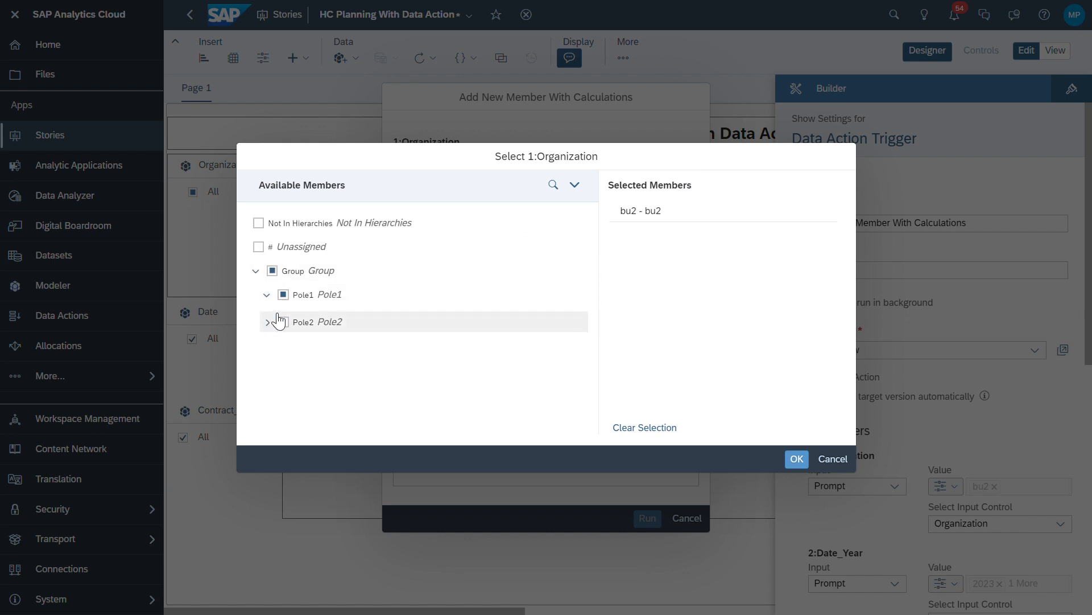
left_click(279, 319)
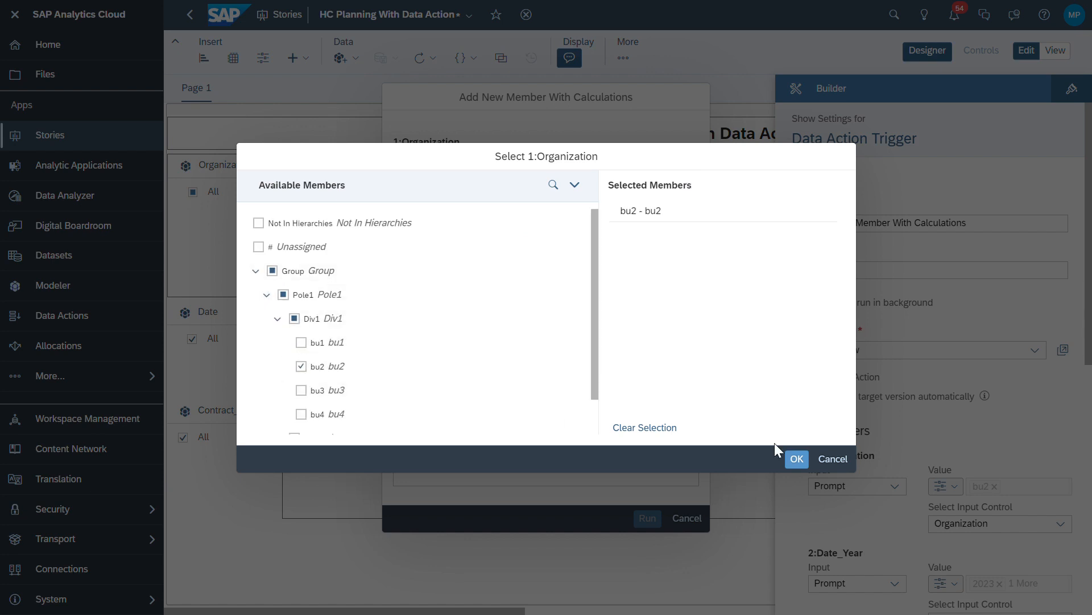
left_click(836, 457)
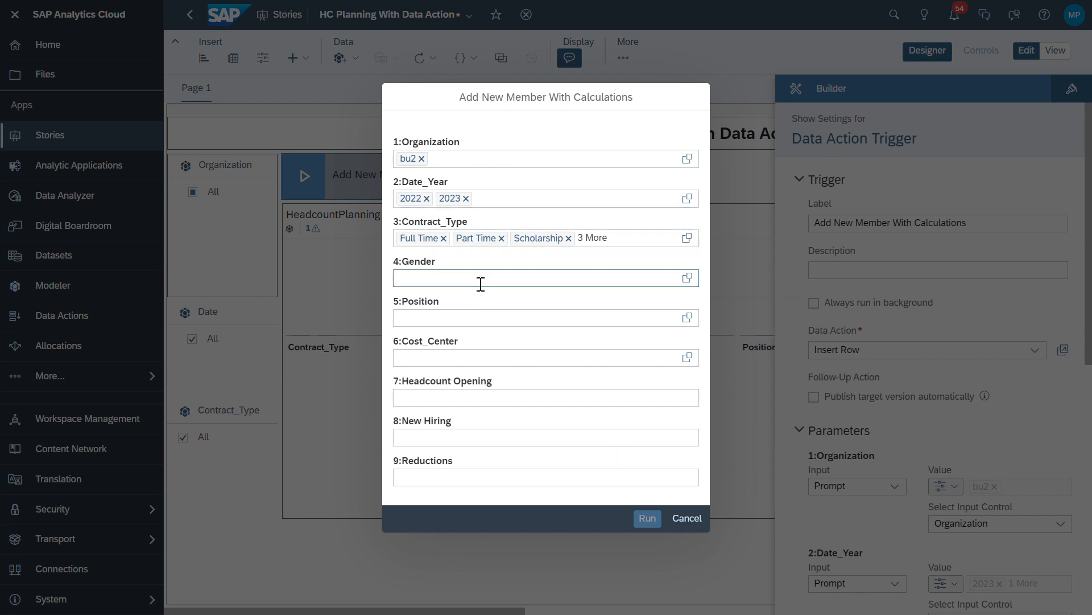
Remove 2022 from Date_Year and trim the contract types down to Apprenticeship
left_click(432, 200)
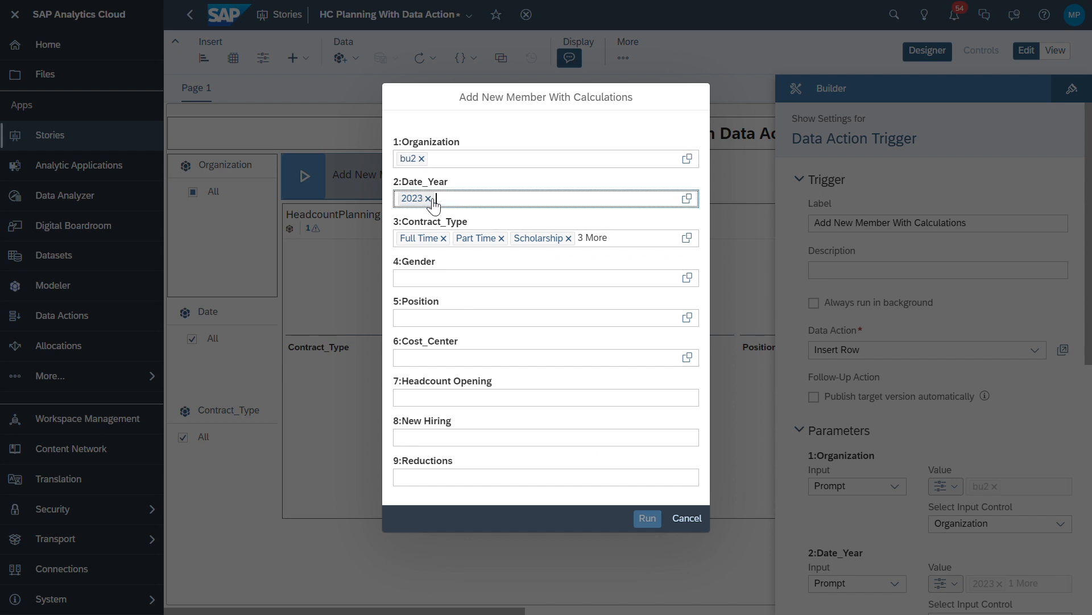
left_click(448, 241)
left_click(446, 239)
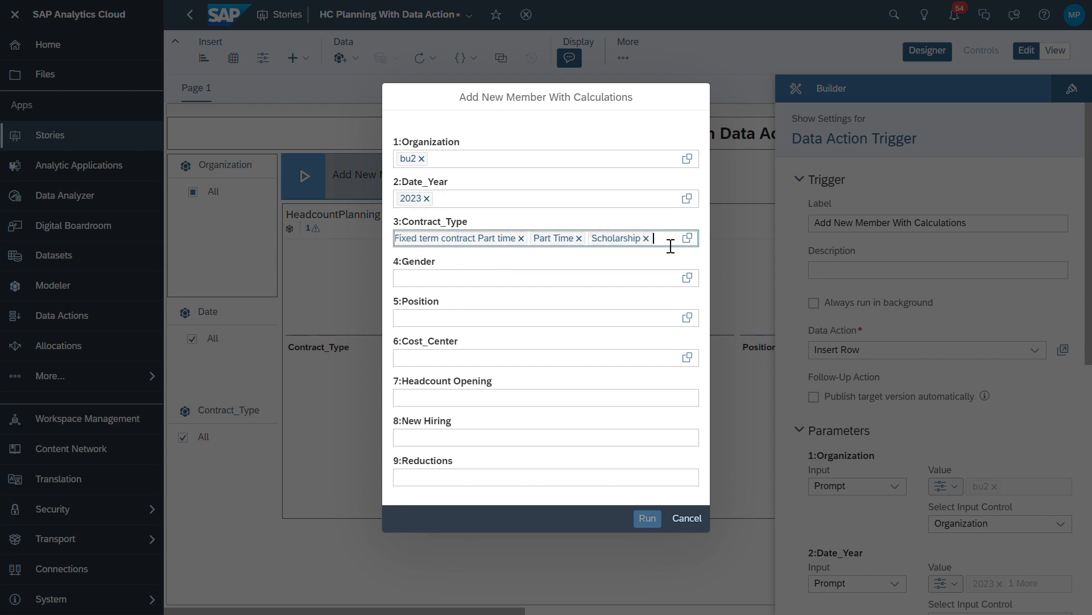
left_click(646, 239)
left_click(647, 239)
left_click(646, 239)
left_click(602, 240)
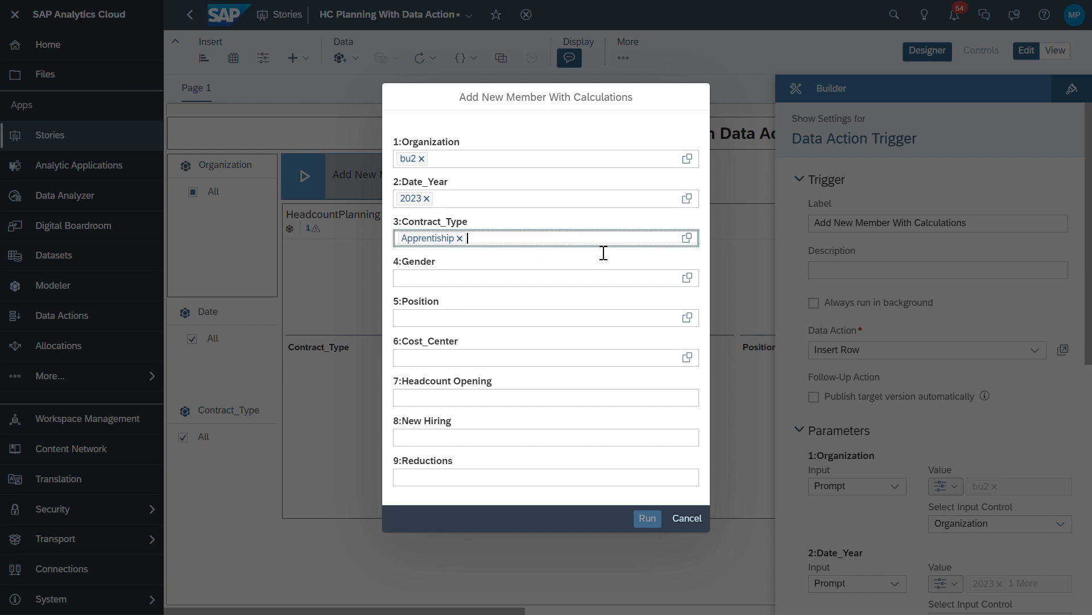
Choose Female for Gender and Forklift Operator II for Position
left_click(527, 279)
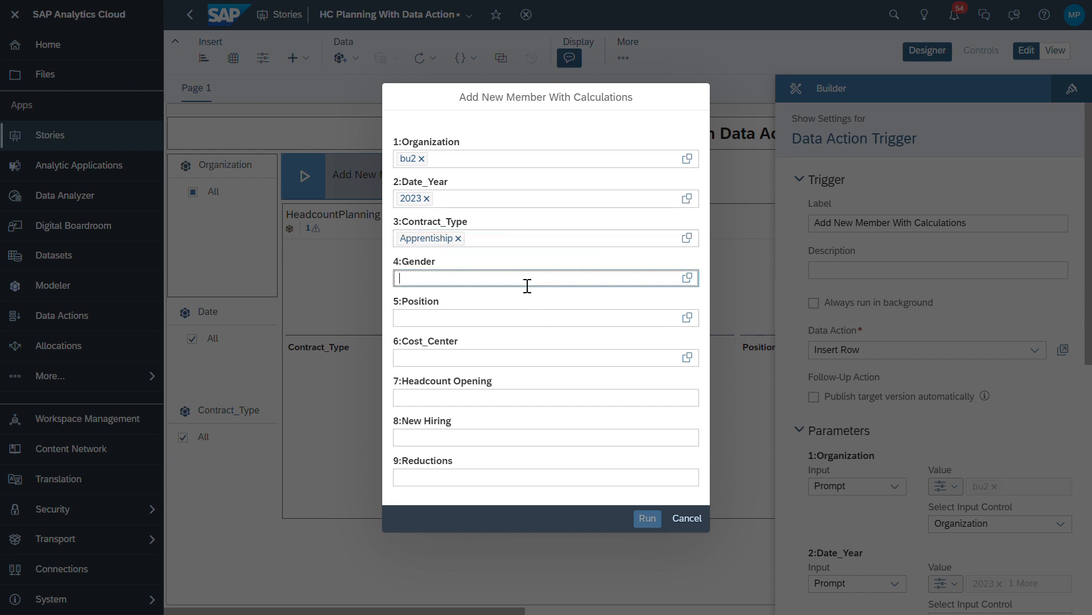
left_click(687, 277)
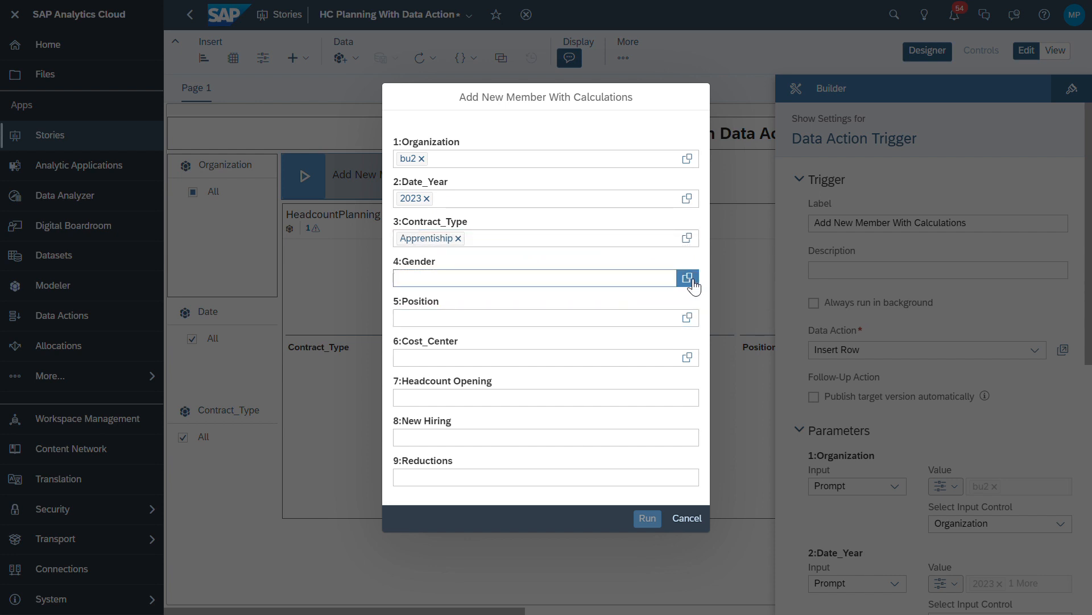
left_click(271, 248)
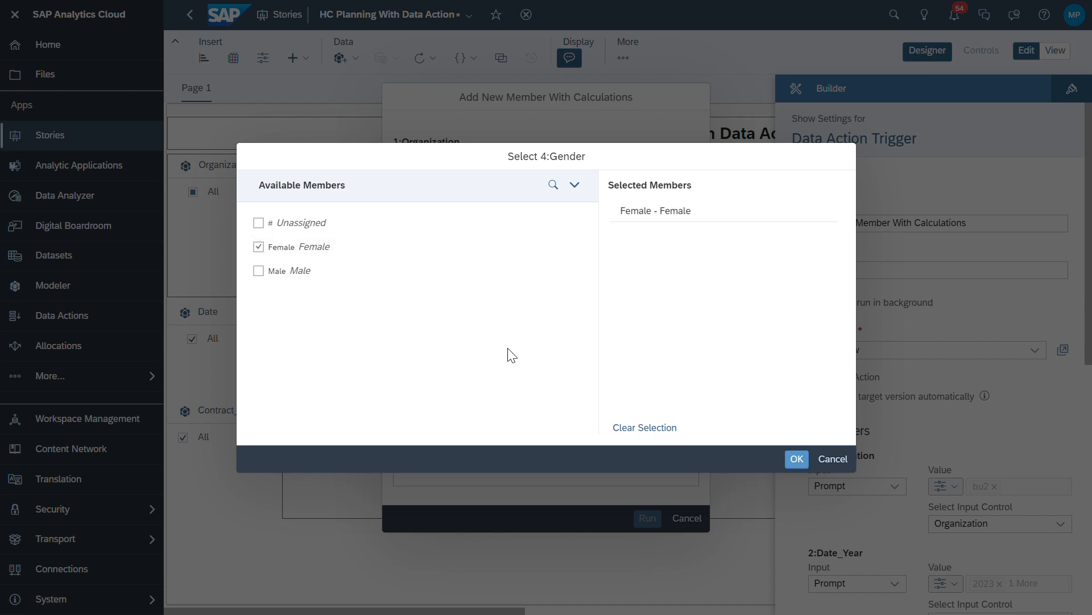
left_click(804, 462)
left_click(691, 322)
left_click(403, 245)
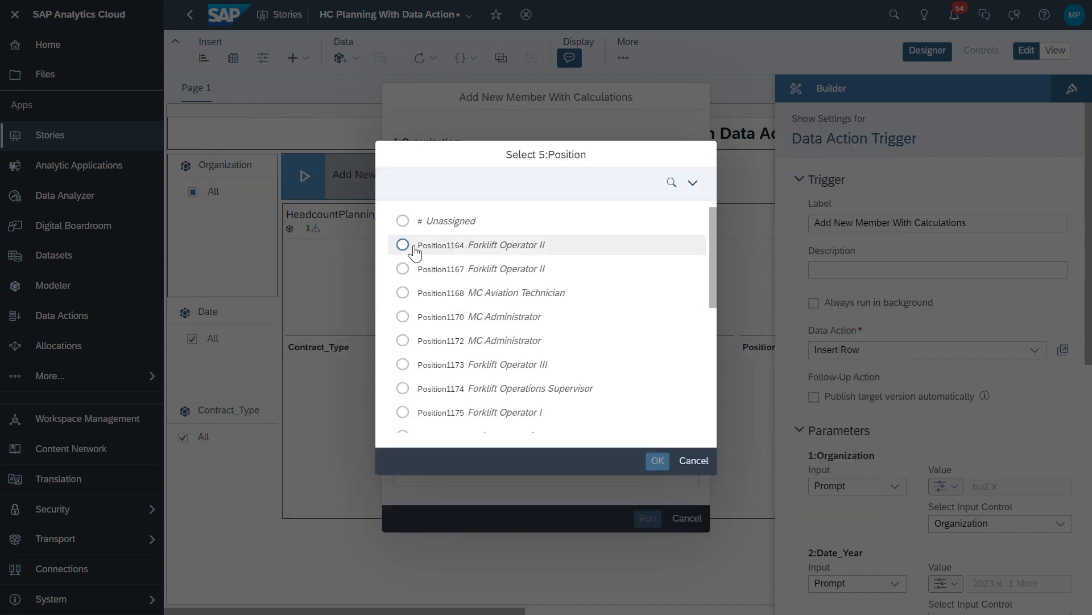
left_click(670, 459)
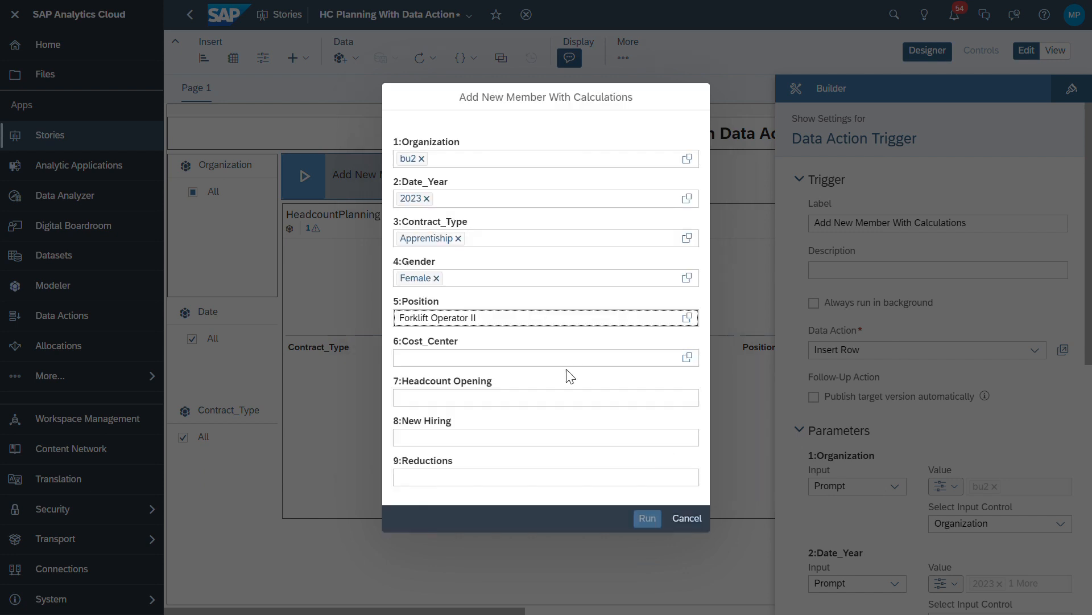
Select Marketing (PnC) under New Future Insurance > US > US PnC Insurance as cost center
left_click(687, 360)
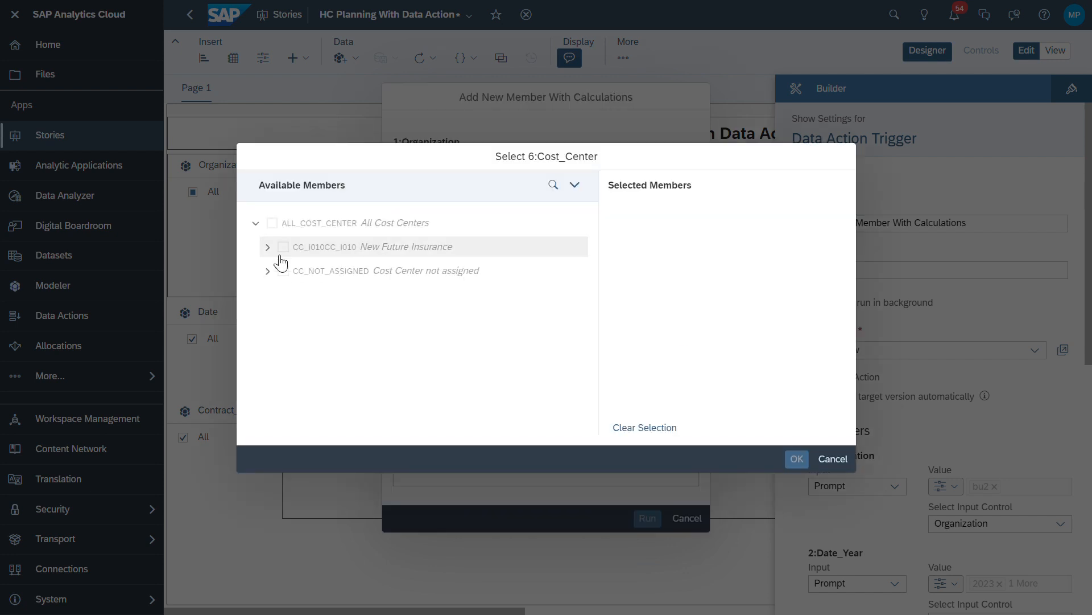
left_click(267, 247)
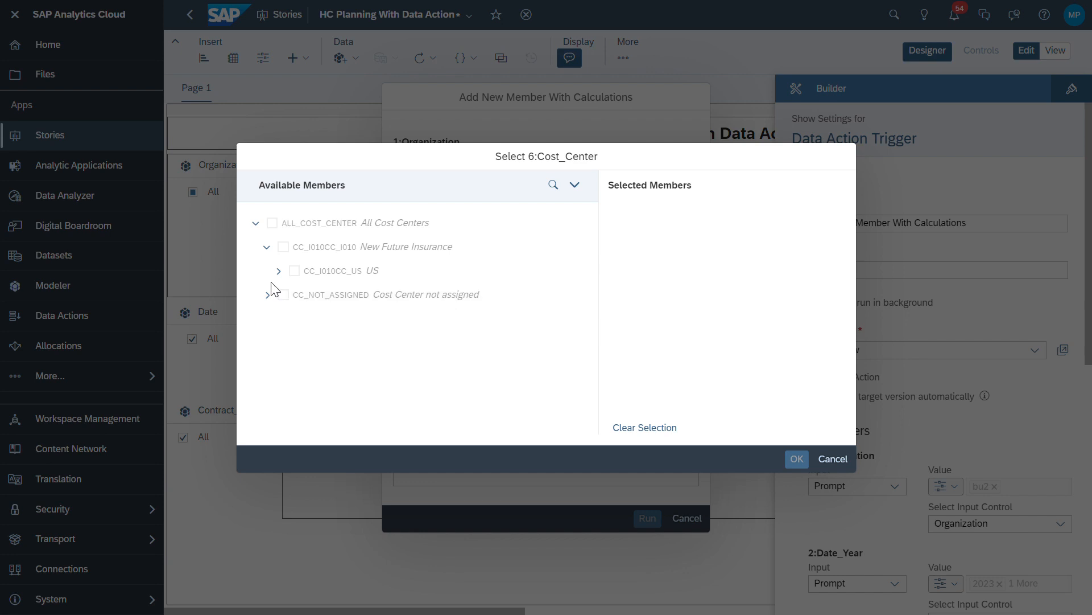
left_click(279, 271)
left_click(288, 295)
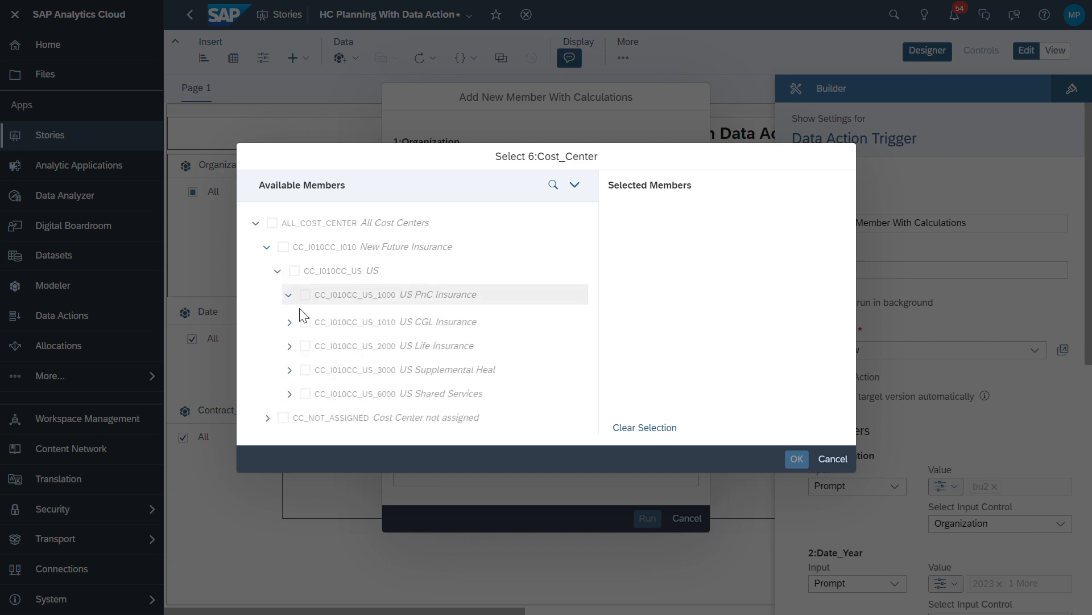
left_click(312, 319)
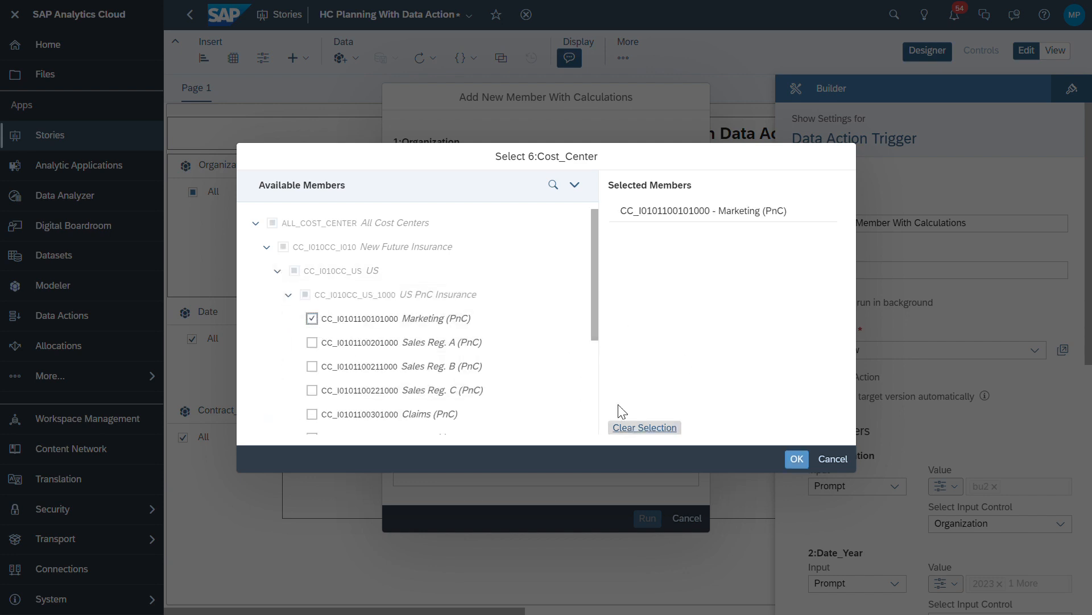
left_click(797, 458)
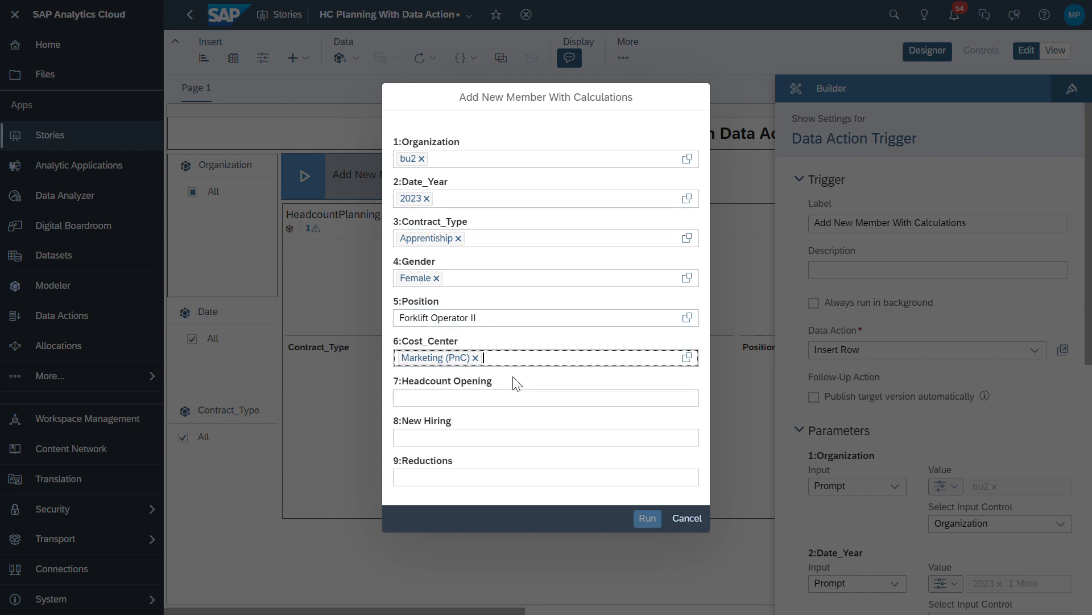
Enter 40 opening, 8 hiring and 4 reductions, then run the data action
left_click(512, 403)
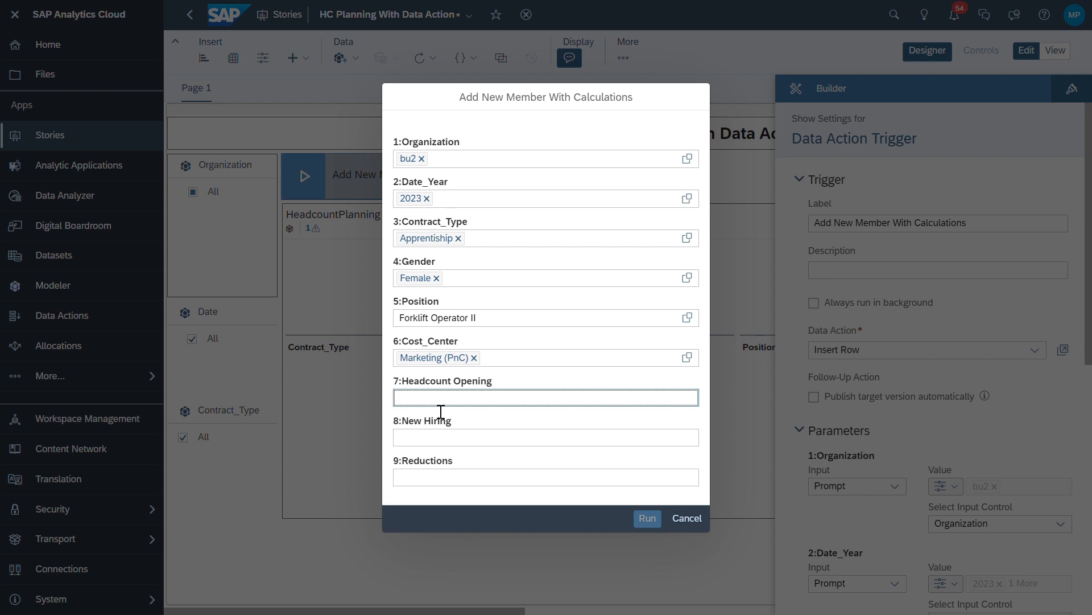
left_click(495, 438)
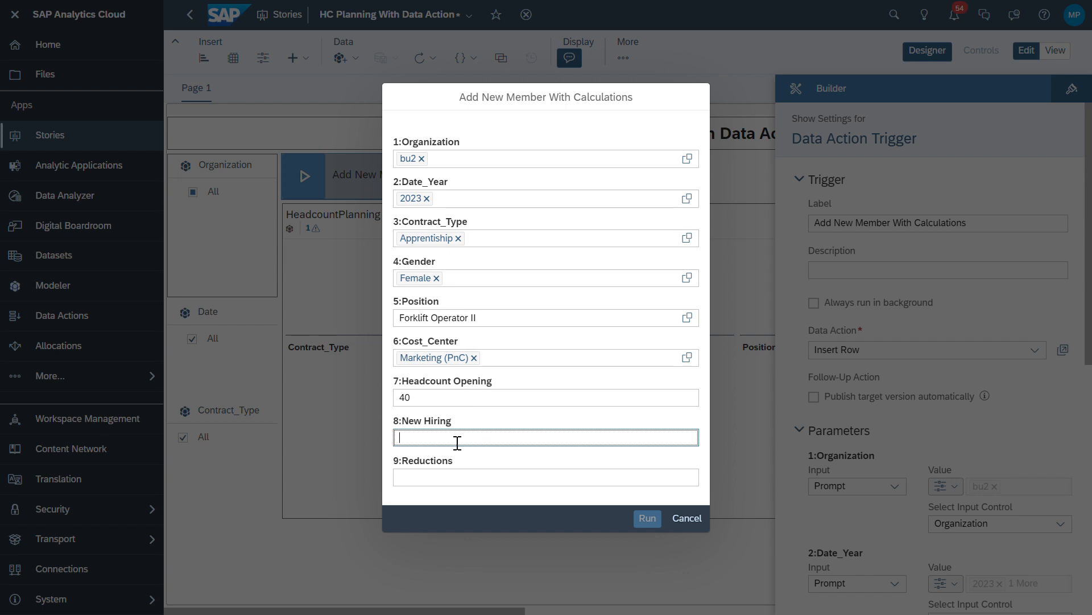
left_click(697, 486)
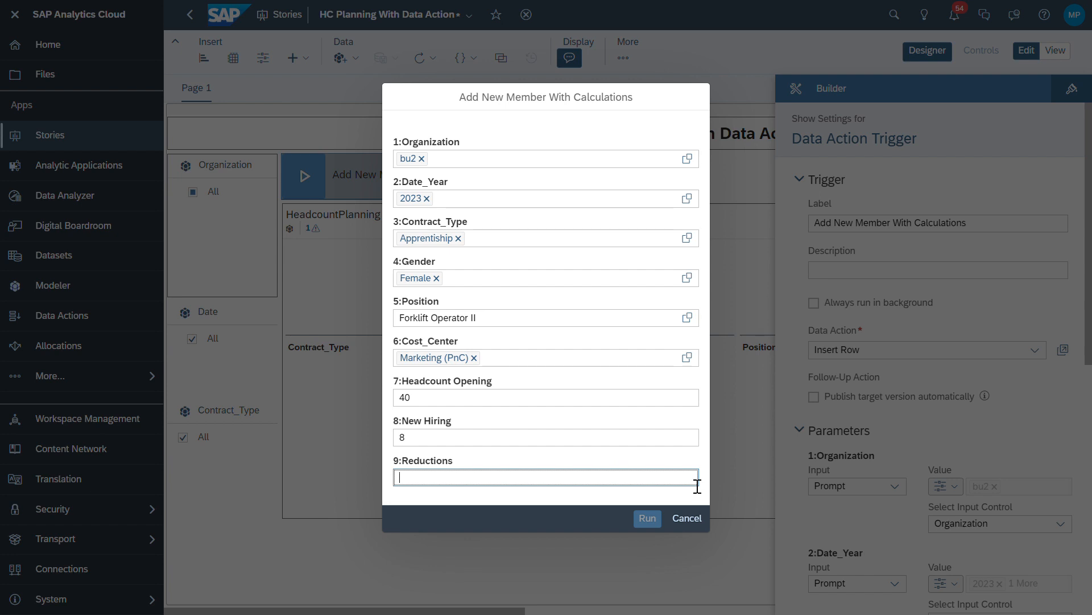
type("4")
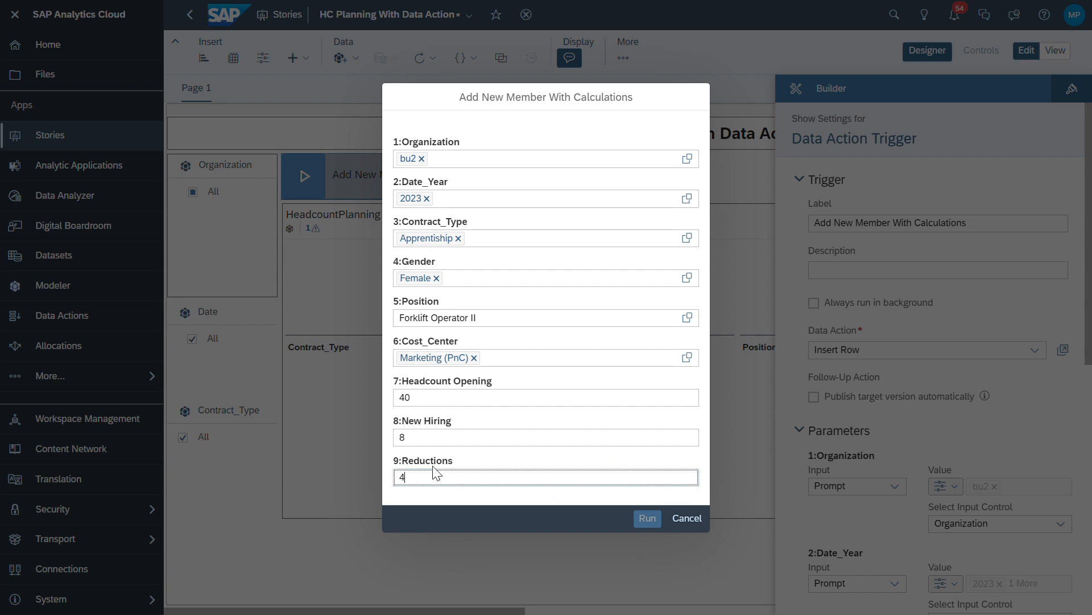
left_click(457, 455)
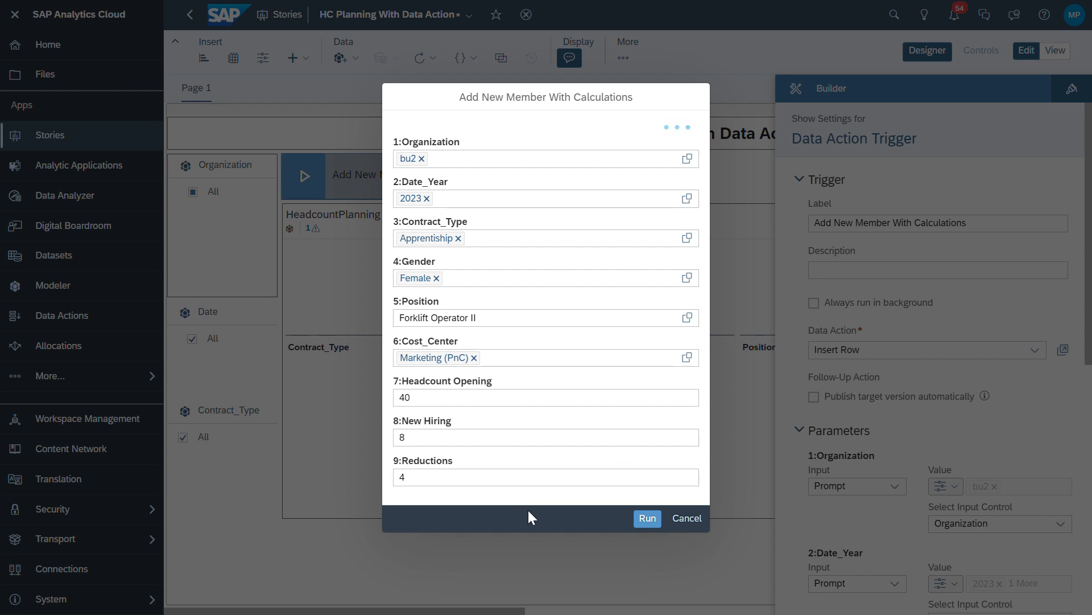
left_click(648, 518)
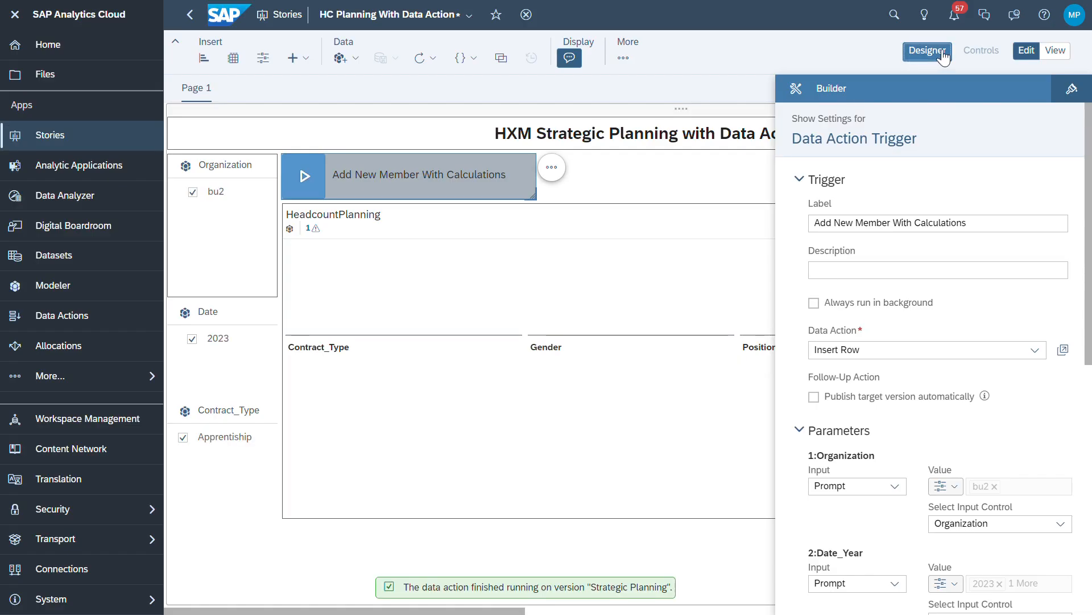
Leave Designer and scroll the table to check the new Marketing (PnC) row: 40, 8, 4, closing 44
left_click(912, 57)
left_click_drag(776, 610, 833, 610)
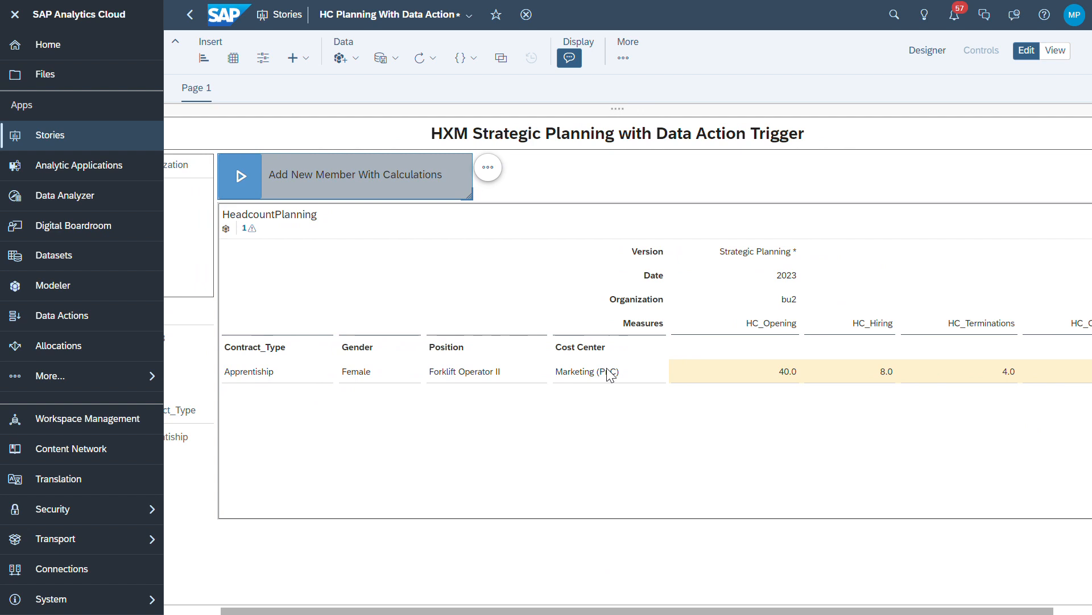
left_click_drag(981, 610, 1021, 610)
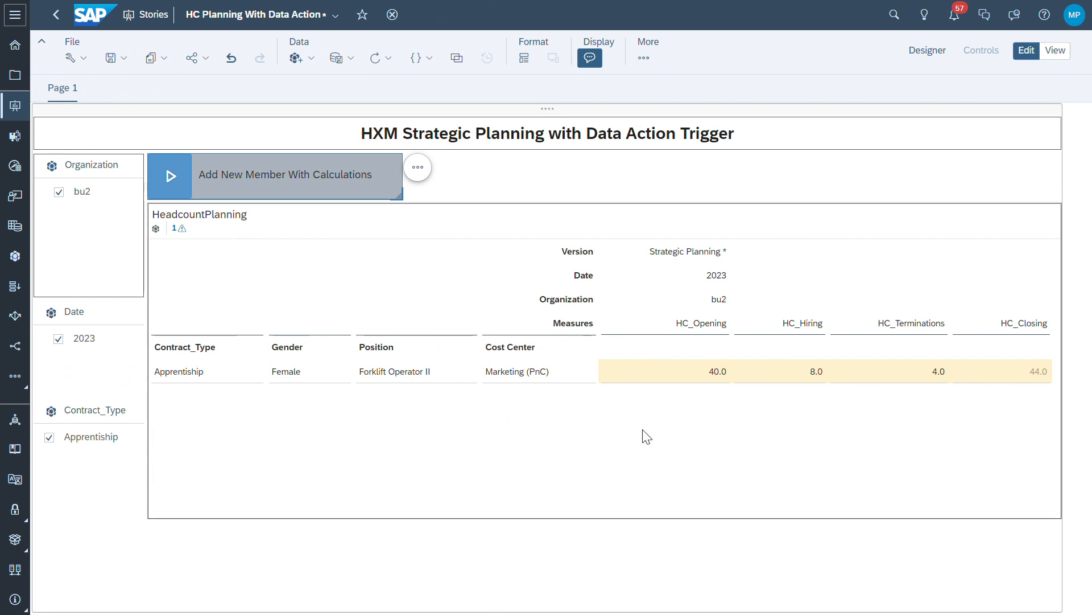
left_click(570, 383)
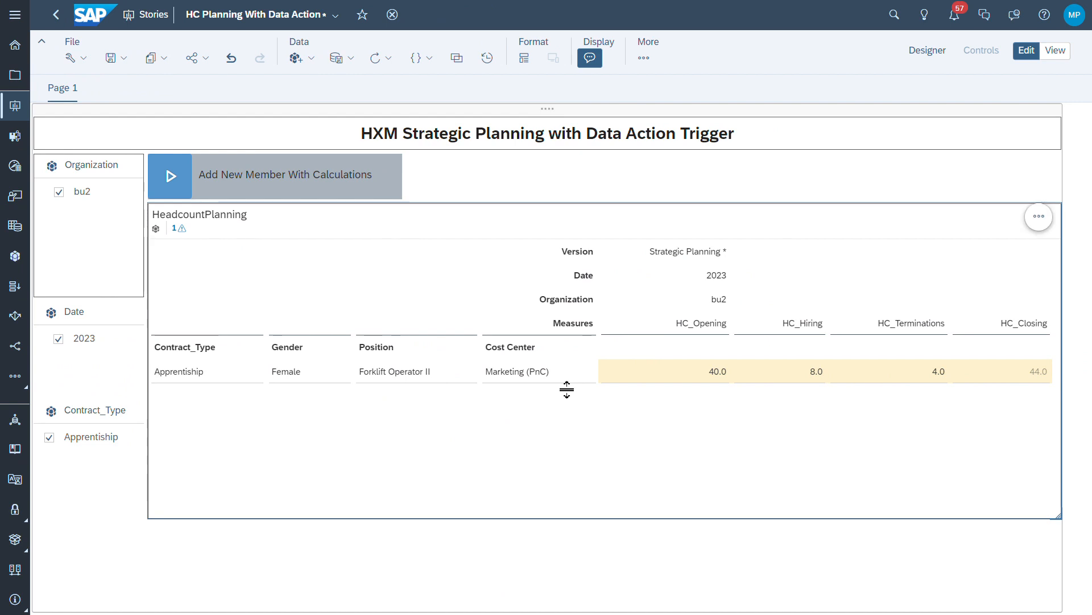
right_click(561, 377)
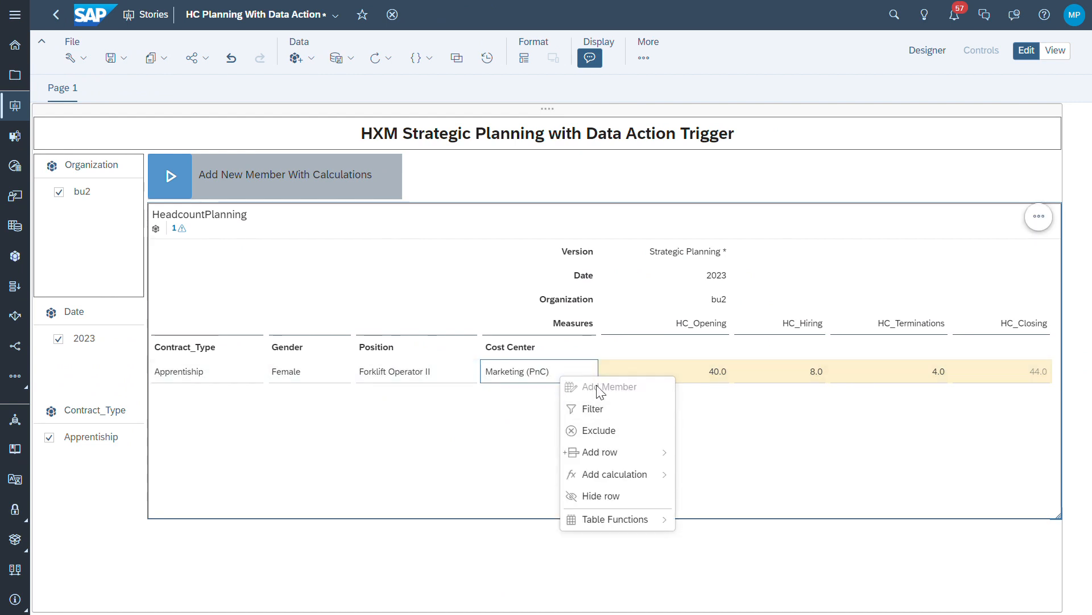
left_click(505, 398)
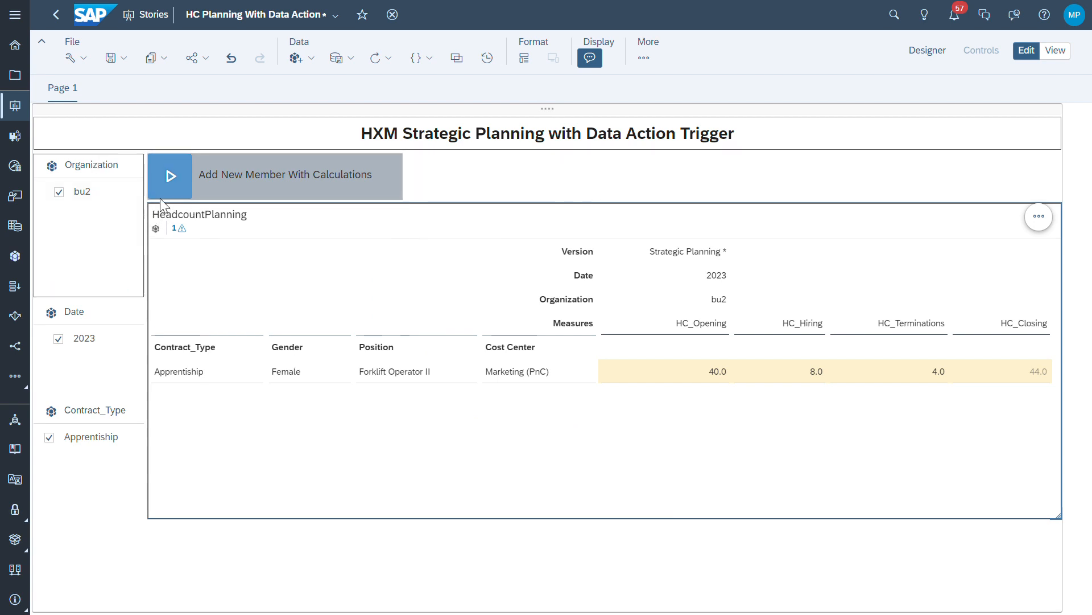
Launch the Add New Member data action and pick Sales Reg. A, B and C (PnC) cost centers
left_click(184, 190)
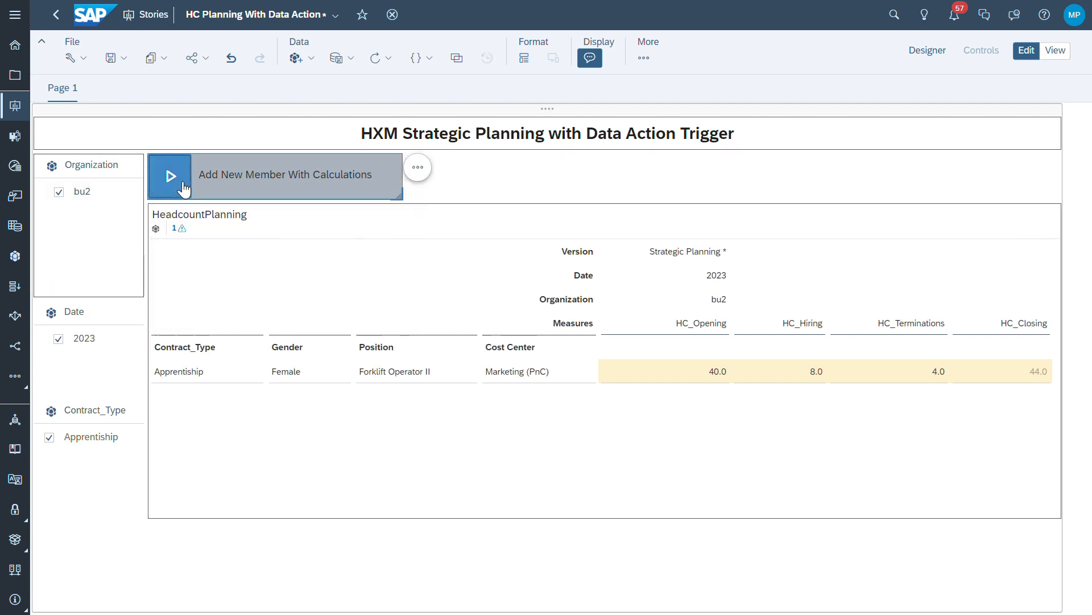
left_click(184, 190)
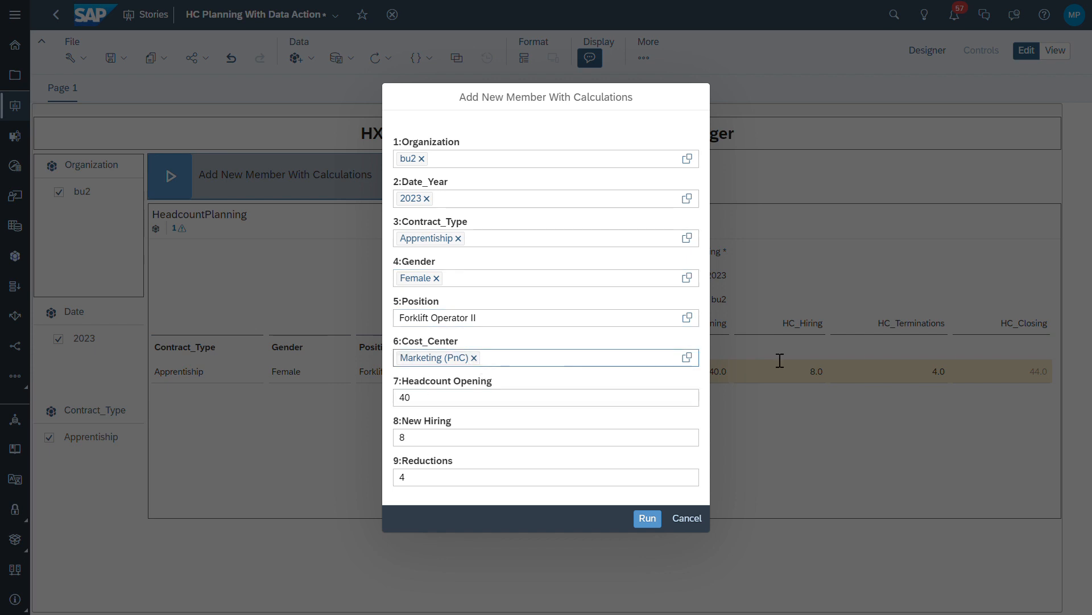
left_click(687, 357)
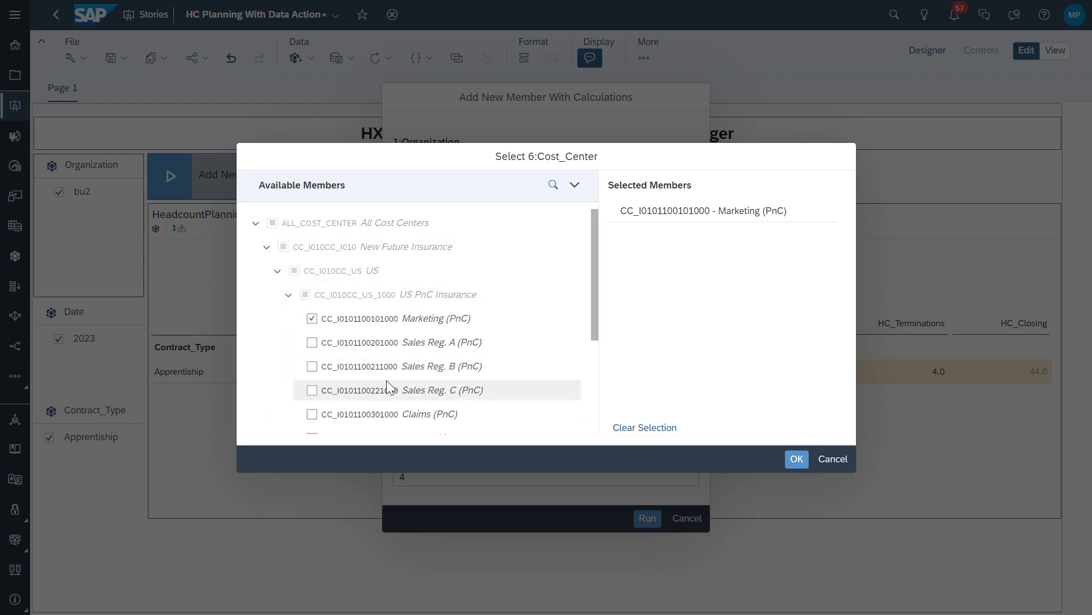
left_click(312, 342)
left_click(312, 366)
scroll(321, 398, "down", 1)
left_click(314, 380)
Add Claims, Underwriting and Billing (PnC) cost centers, confirm the seven, and run the data action
scroll(314, 382, "down", 1)
left_click(314, 380)
scroll(314, 387, "down", 1)
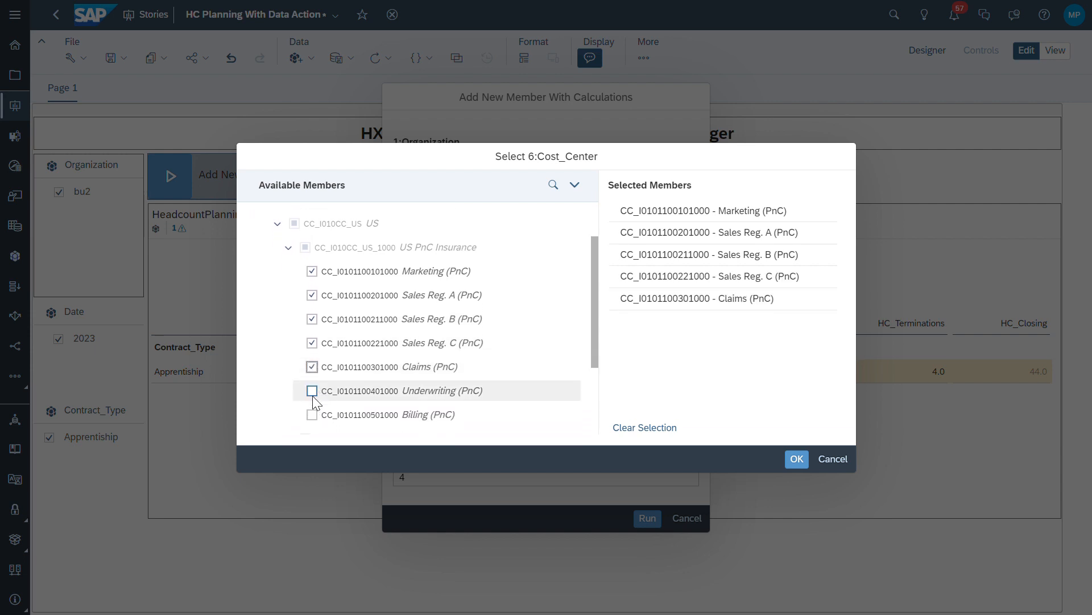
left_click(312, 393)
left_click(315, 411)
scroll(445, 384, "down", 1)
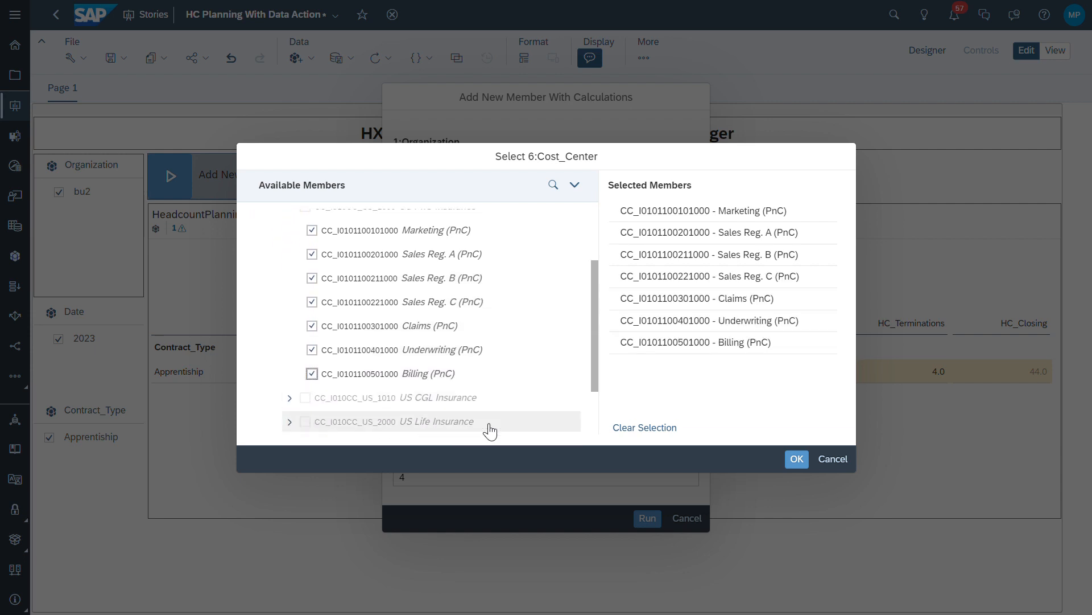
left_click(796, 458)
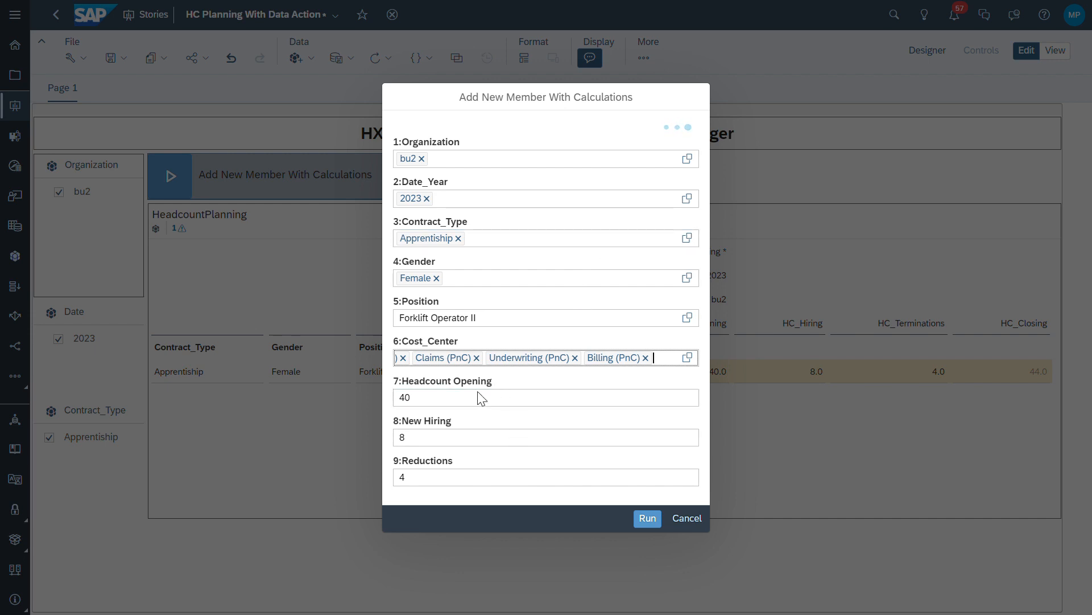
left_click(649, 519)
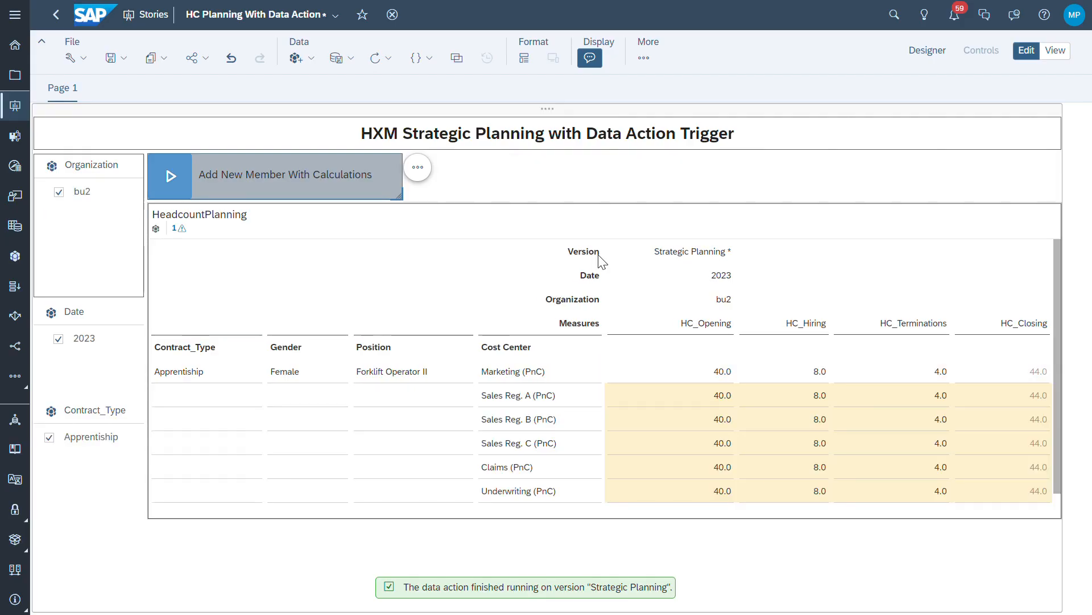
Re-enter 40 as Marketing's HC_Opening value in the HeadcountPlanning table
left_click(724, 412)
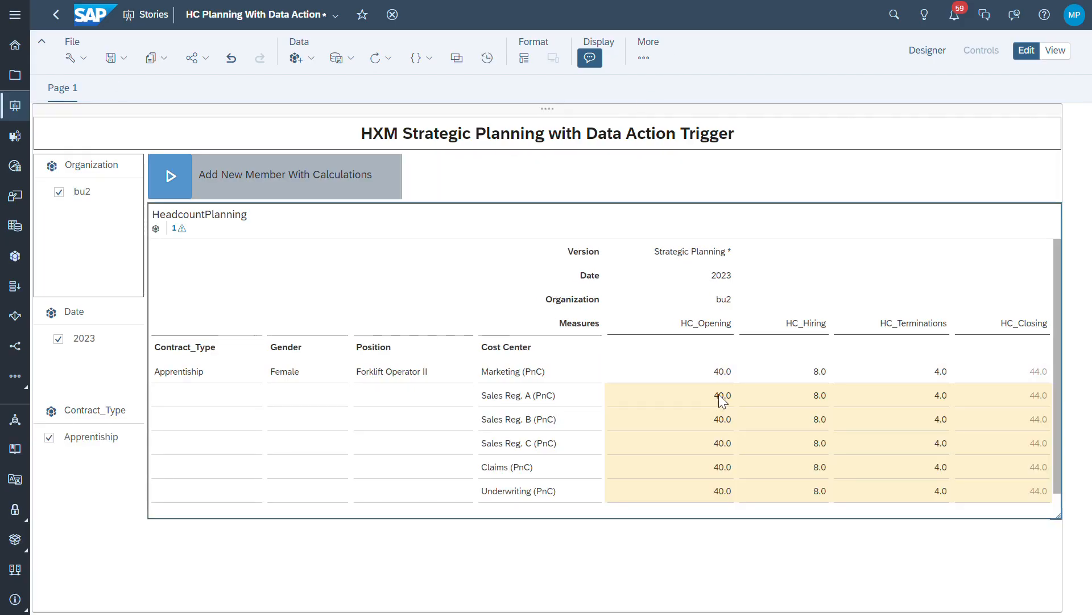
scroll(726, 414, "down", 1)
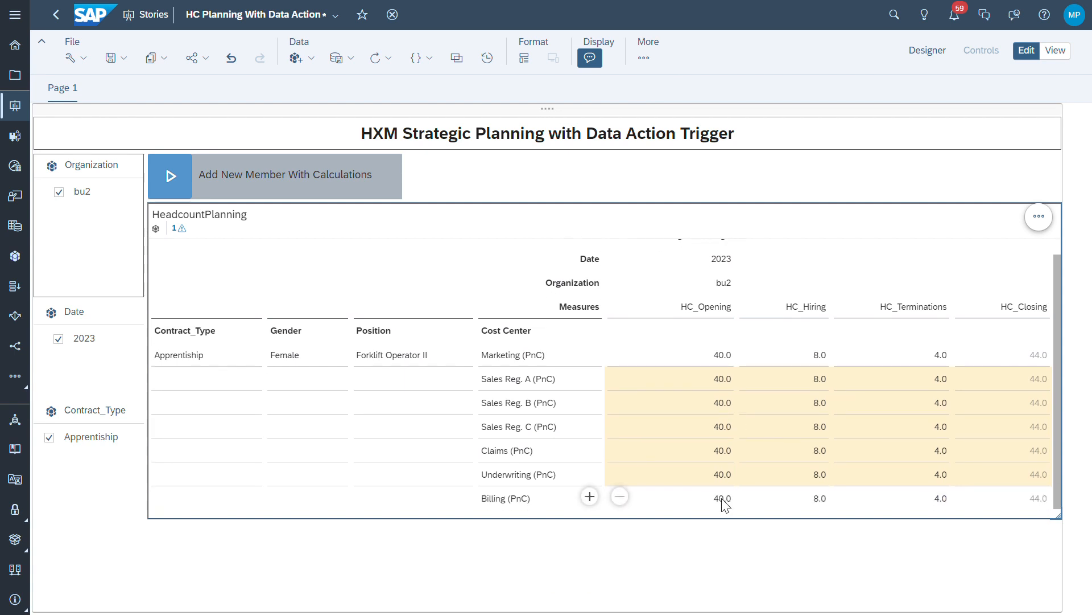
left_click(726, 360)
left_click(726, 360)
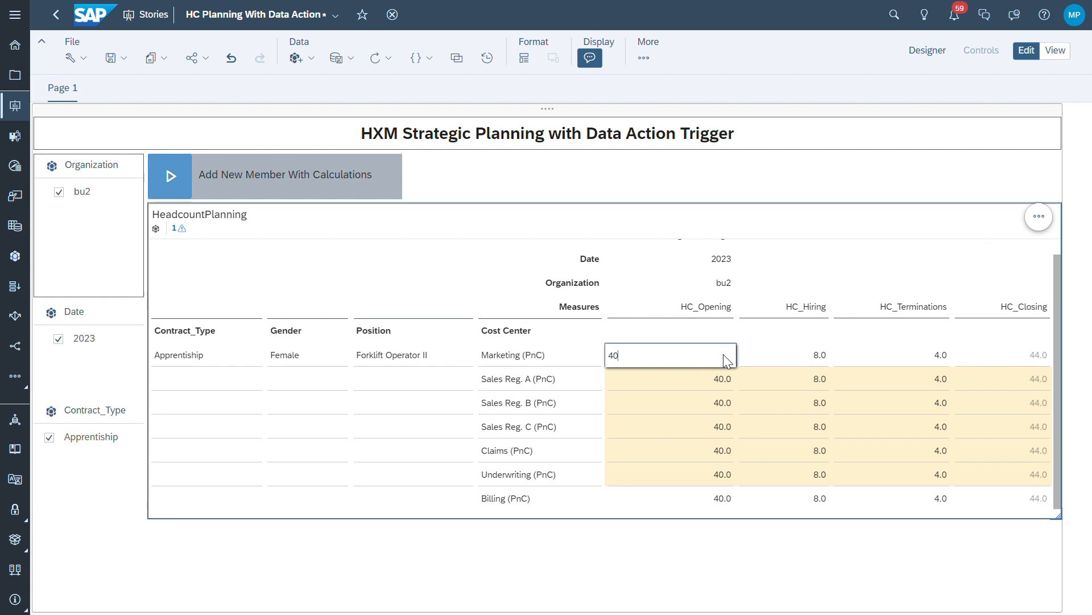
left_click(687, 374)
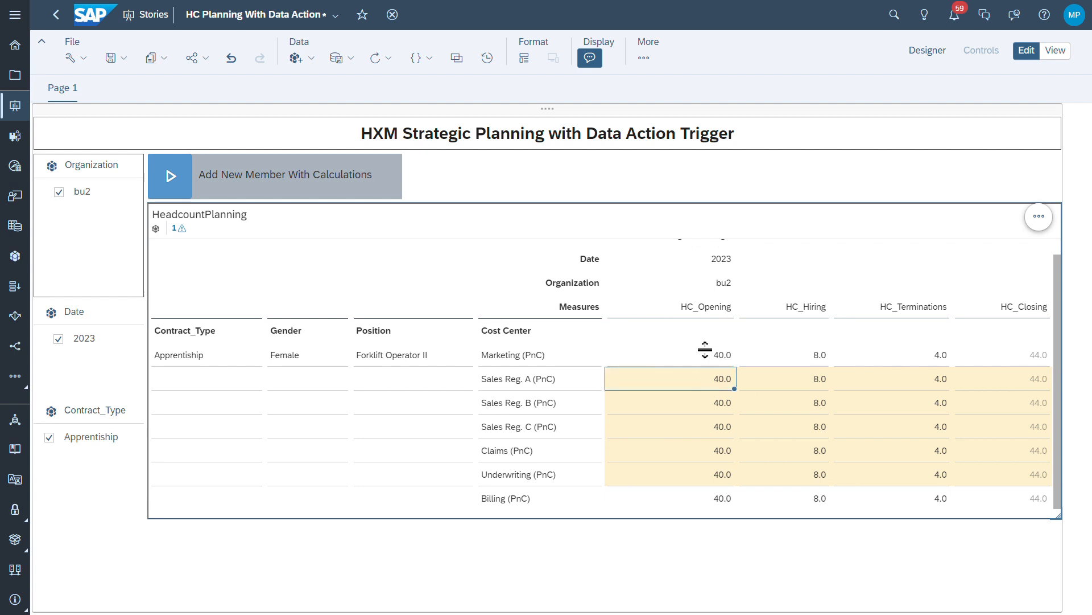
Select the HC_Opening cells from Marketing down to Billing and bring up the Marketing cell's context menu
left_click(717, 358)
left_click(722, 497, "shift")
left_click(709, 360)
right_click(718, 361)
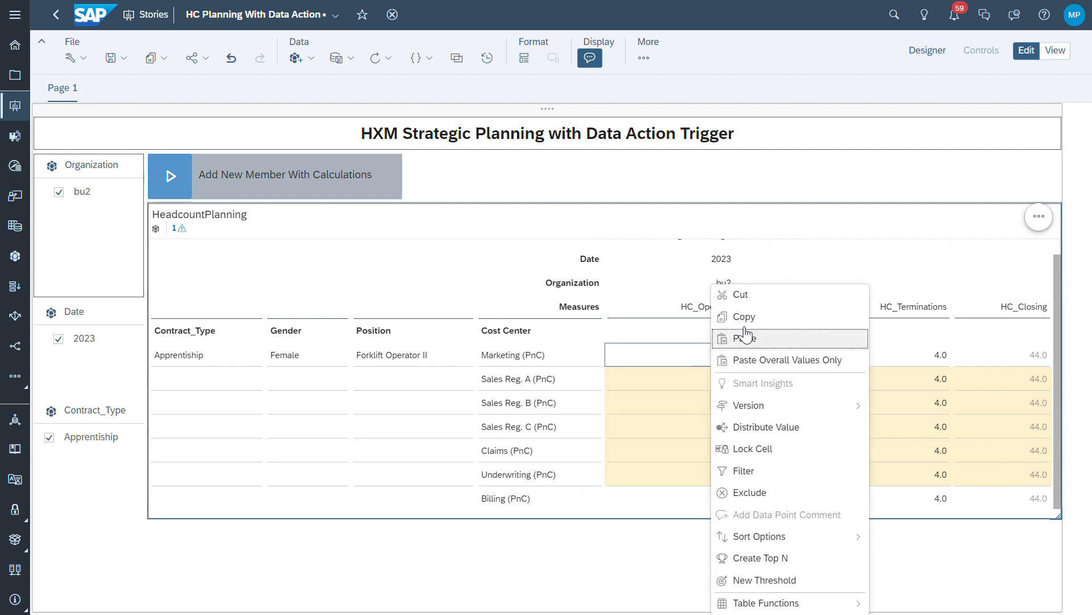
left_click(794, 428)
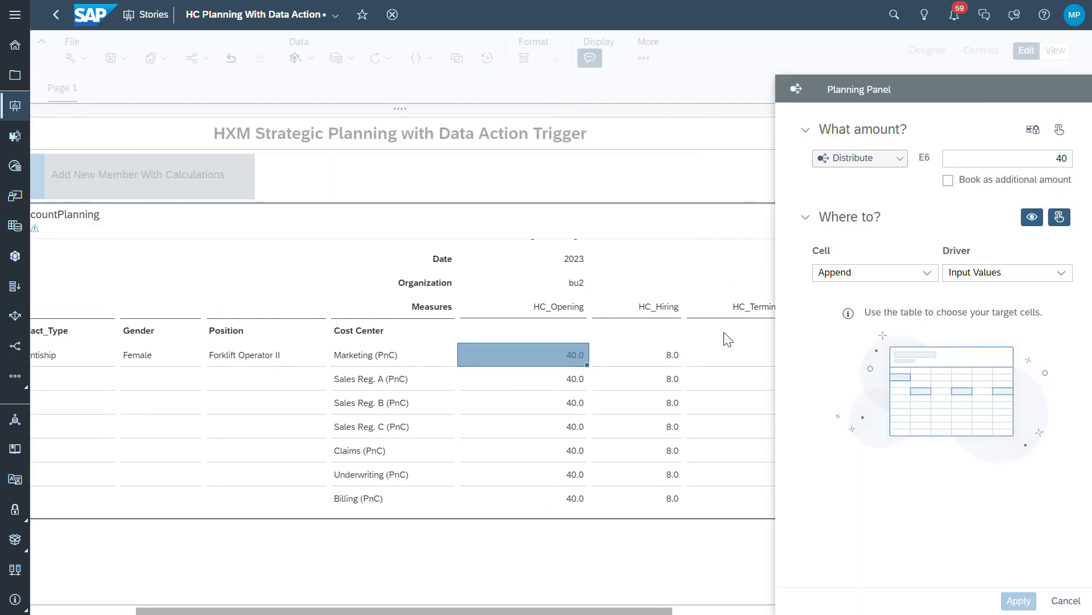
left_click(927, 273)
left_click(859, 309)
left_click(1062, 272)
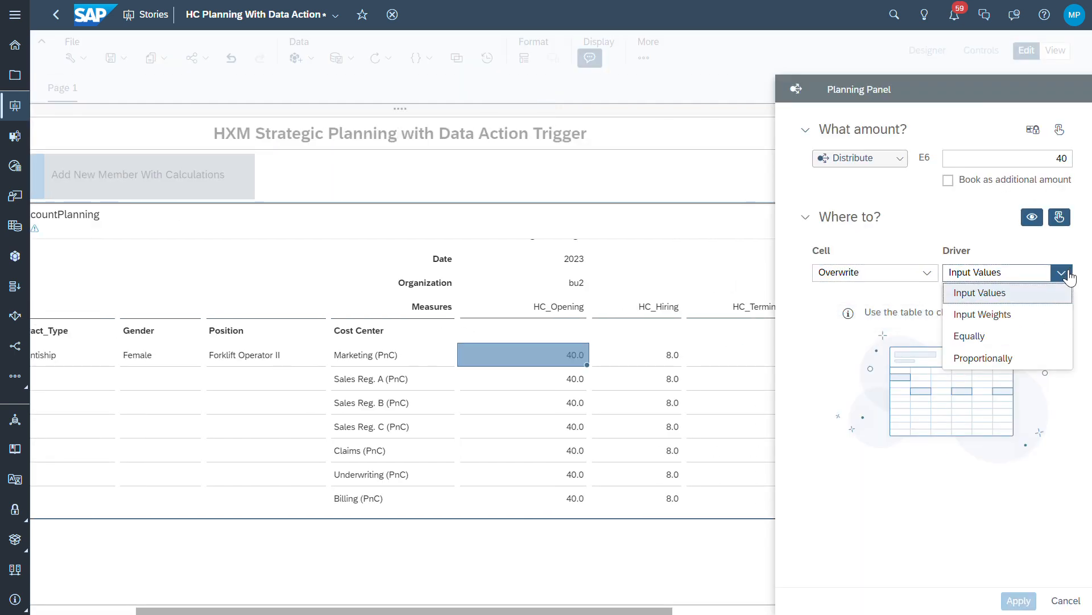
left_click(1006, 340)
left_click(1069, 273)
left_click(1044, 355)
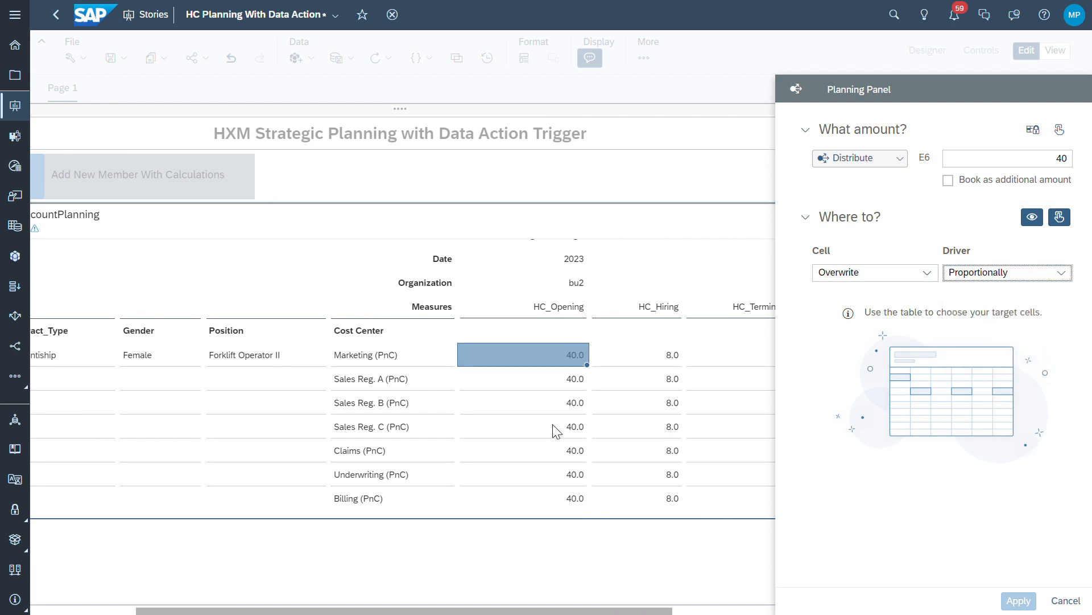
left_click(571, 380)
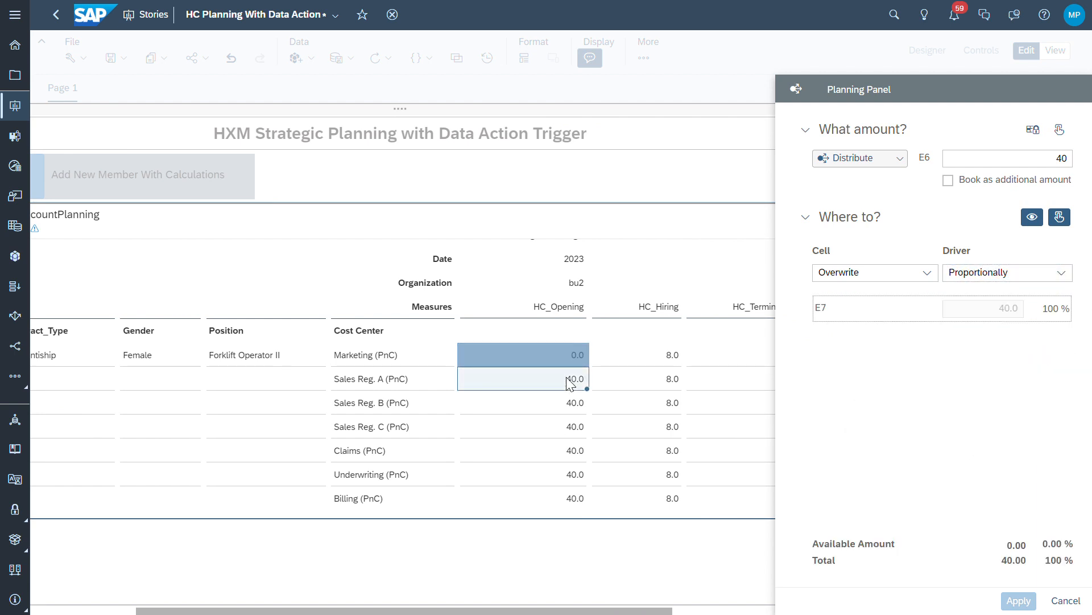
left_click(581, 493, "shift")
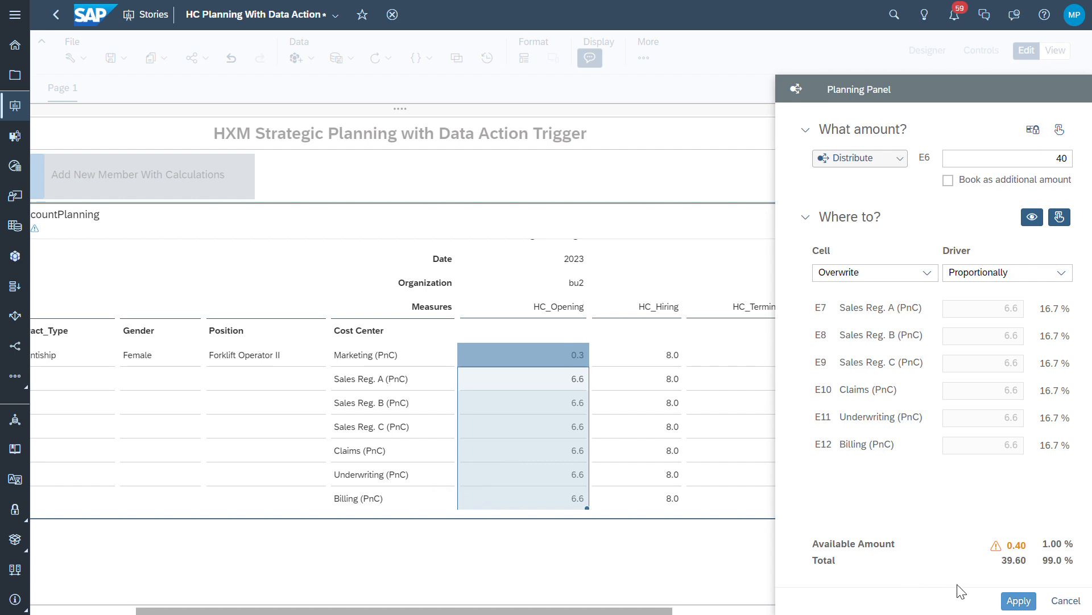
left_click(1063, 600)
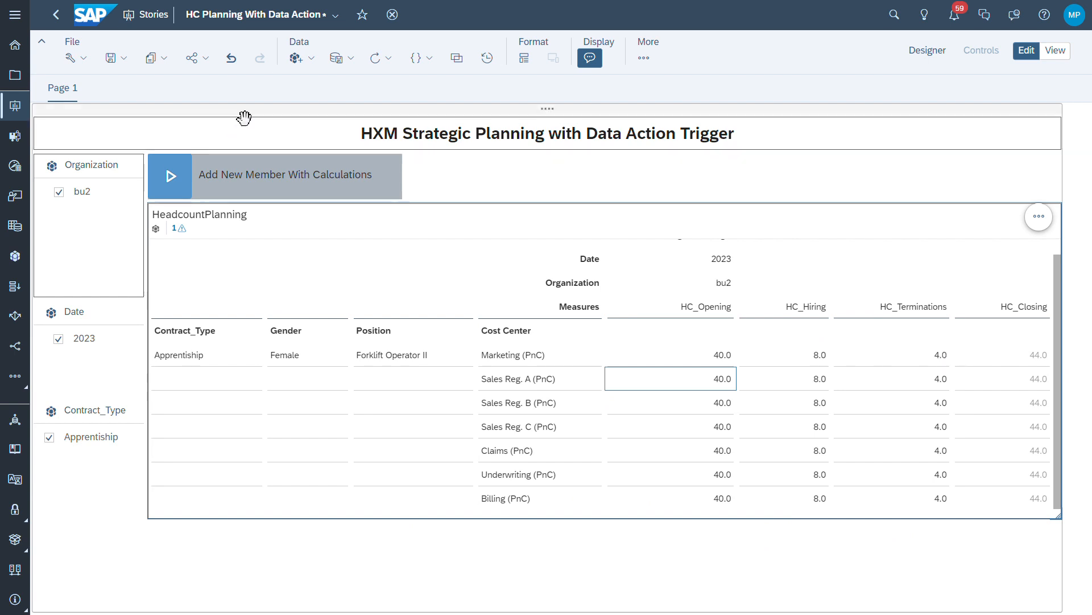
Publish all of the story's headcount data changes
left_click(309, 65)
left_click(361, 64)
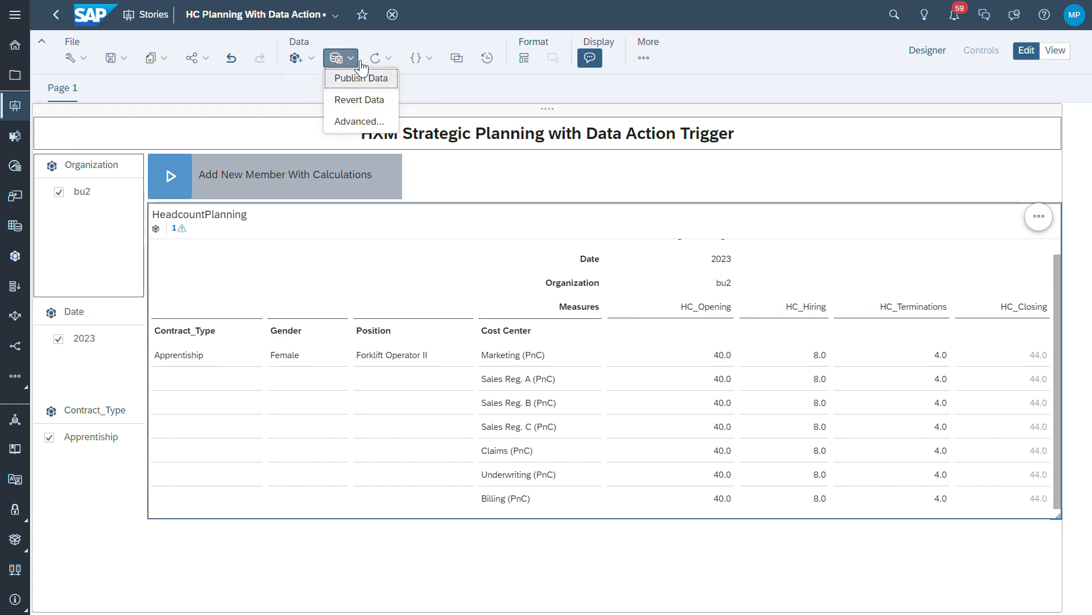
left_click(360, 77)
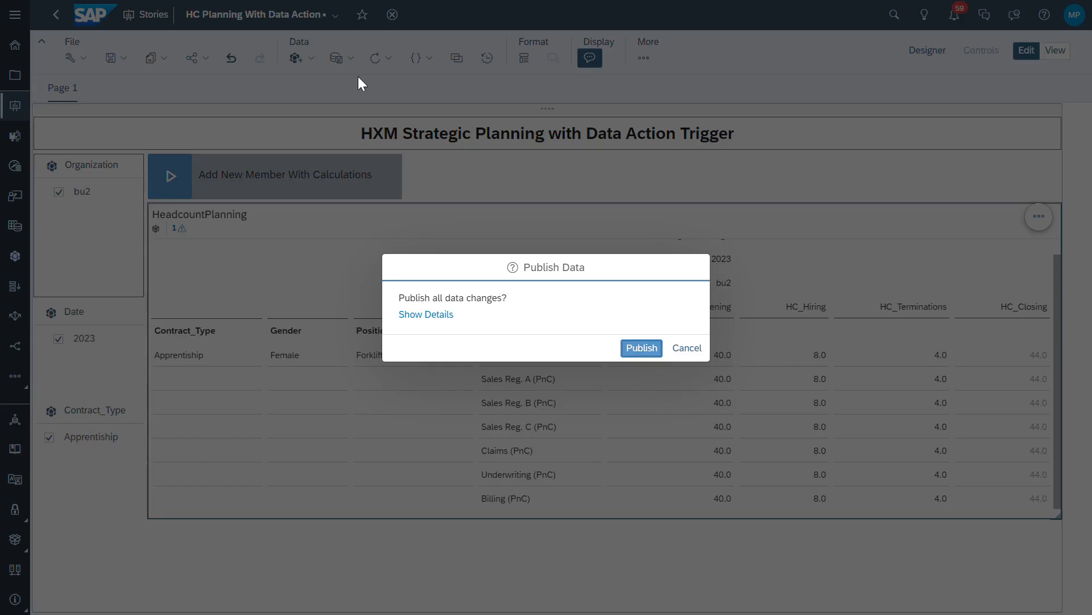
left_click(638, 348)
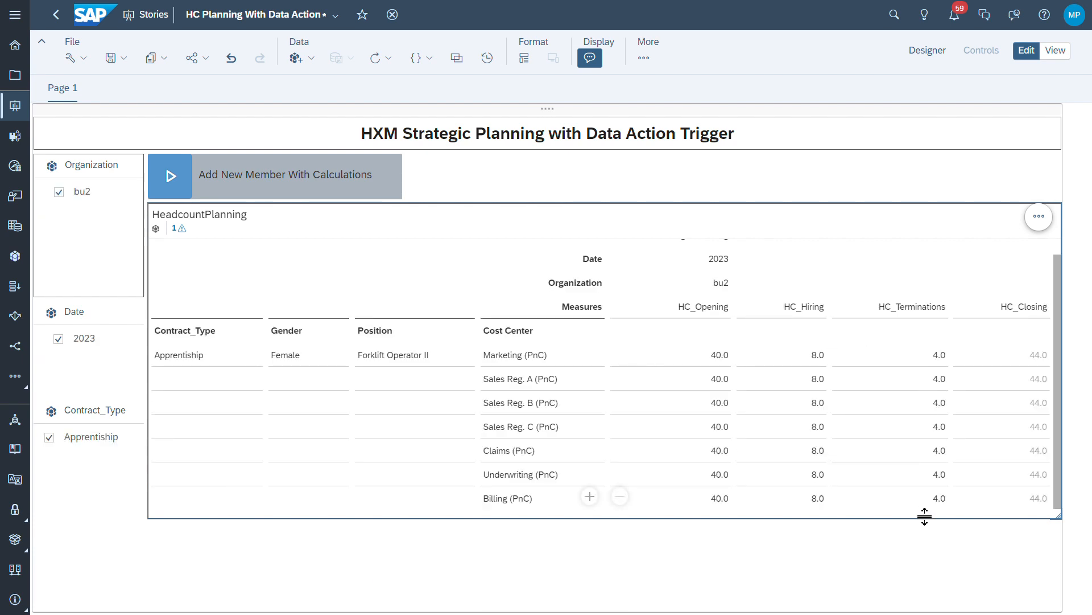
Go to the Modeler, saving the story when warned about unsaved changes
left_click(15, 29)
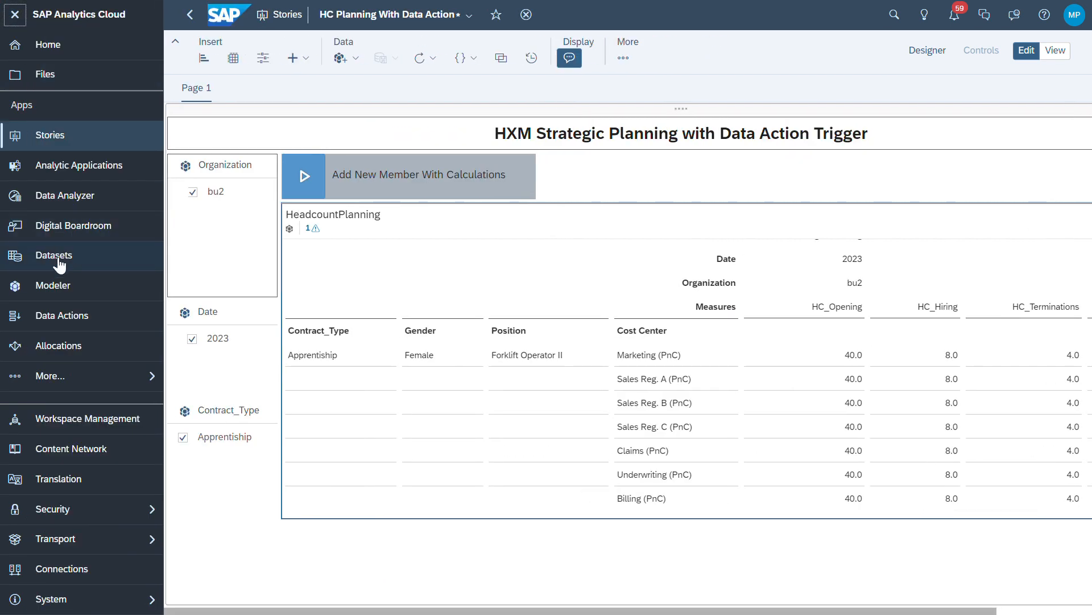
left_click(95, 285)
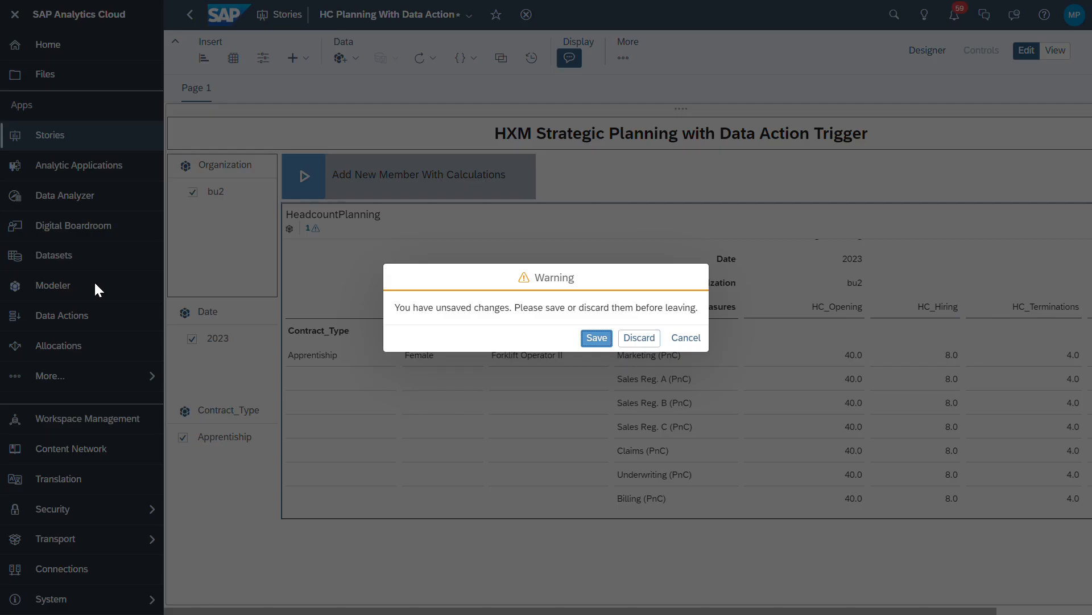
left_click(597, 338)
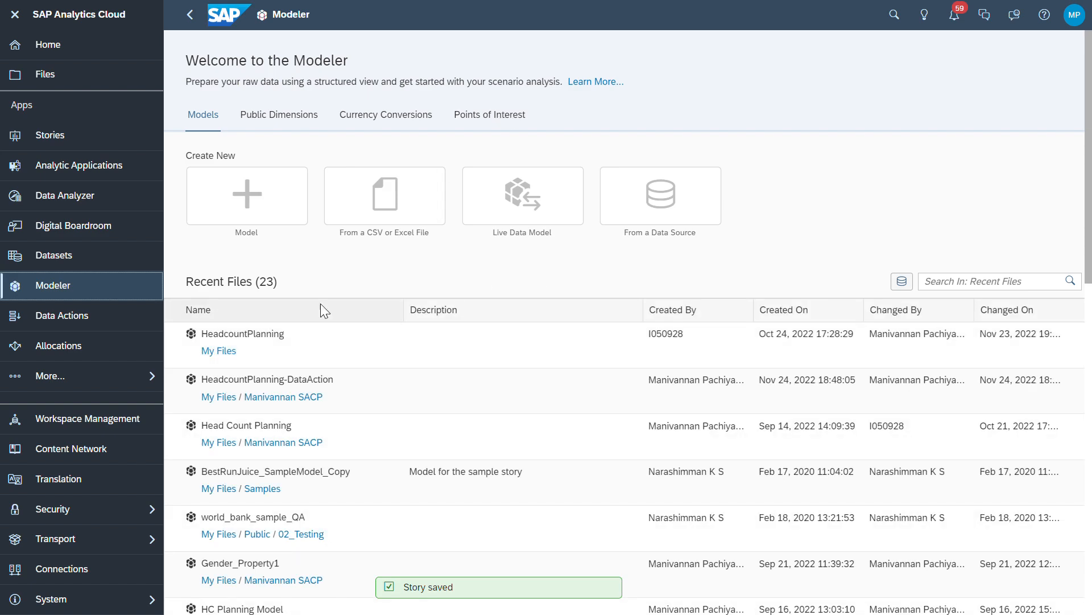
Open the HeadcountPlanning model and review its Strategic Planning data, showing seven Apprenticeship rows
left_click(272, 333)
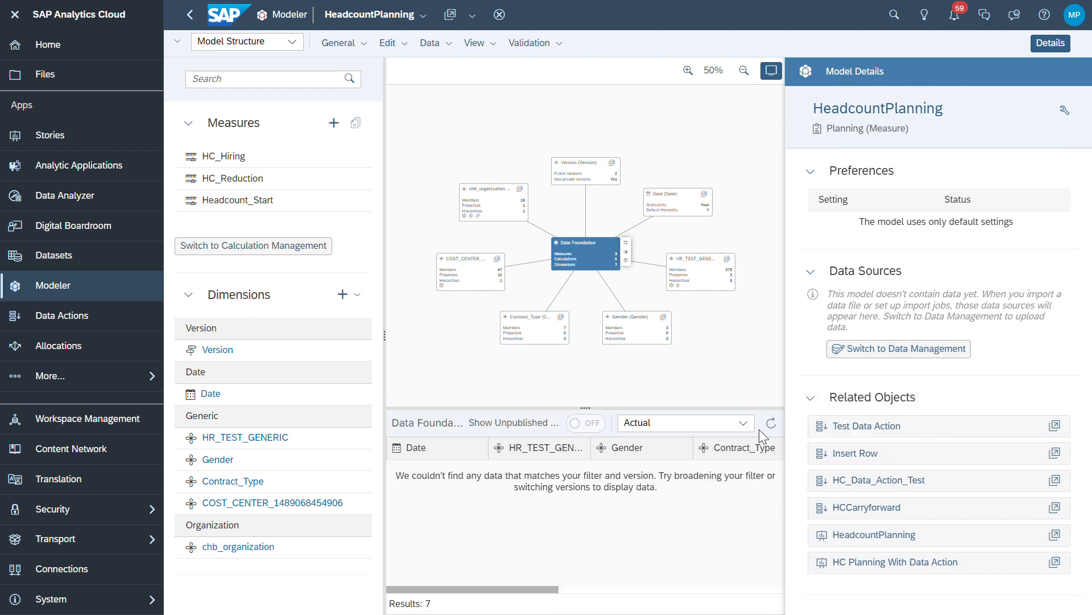
left_click(1051, 42)
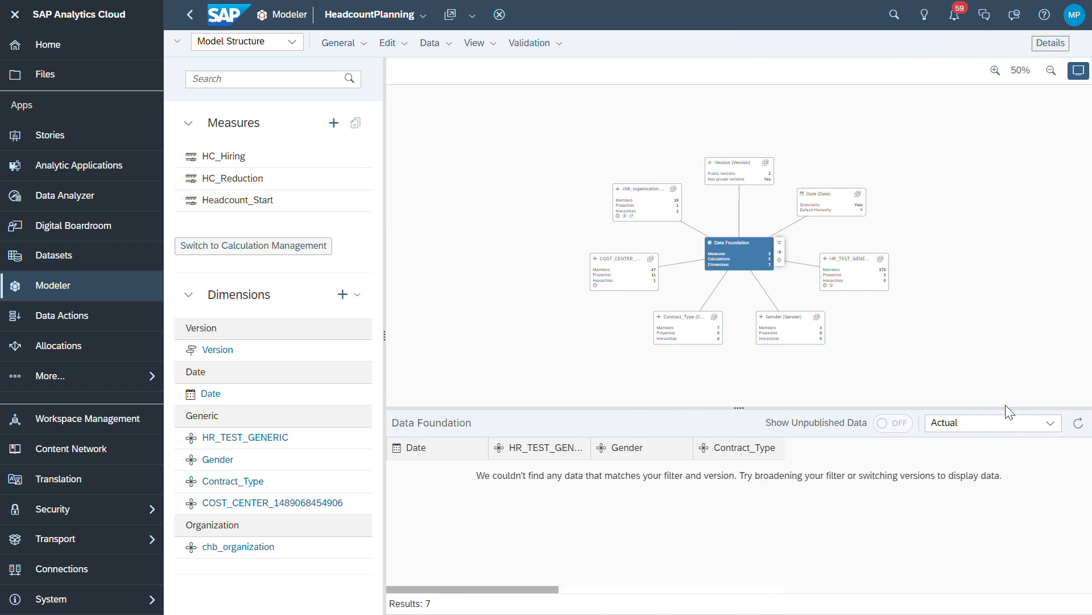
left_click(1050, 422)
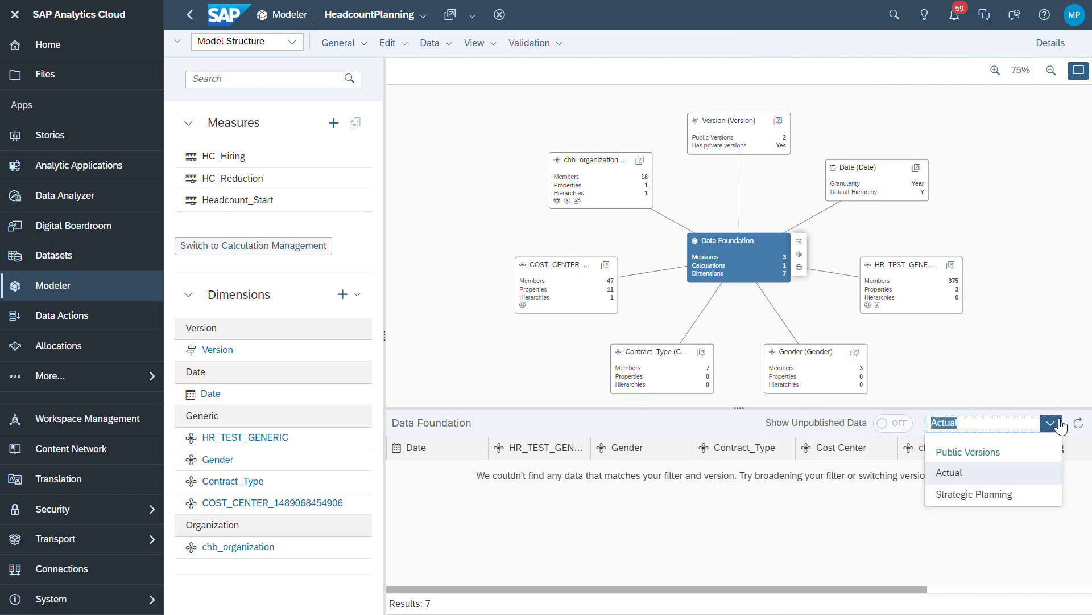
left_click(1012, 496)
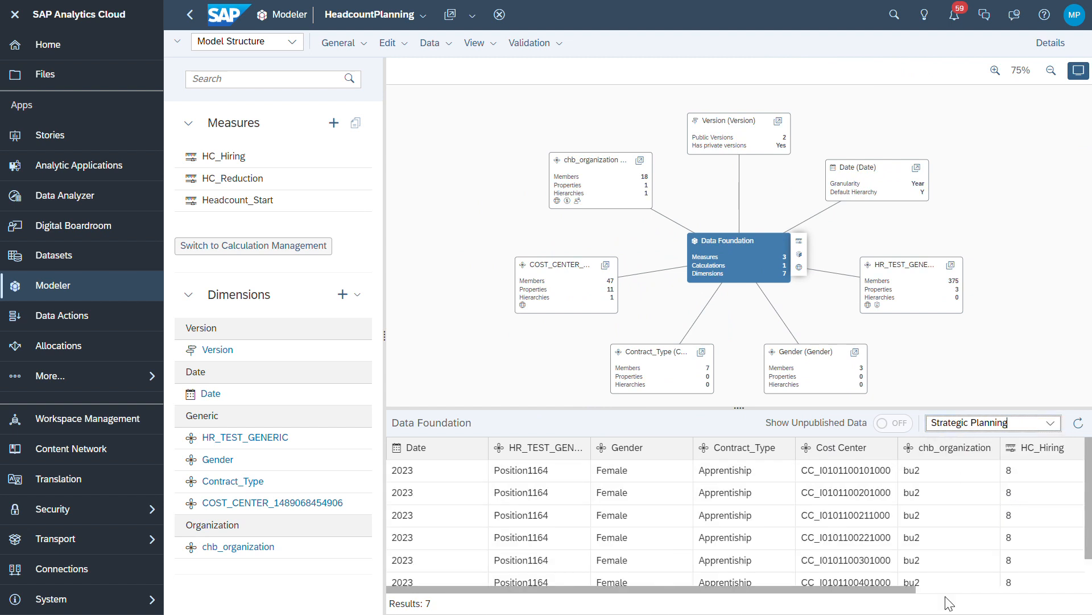
left_click(944, 582)
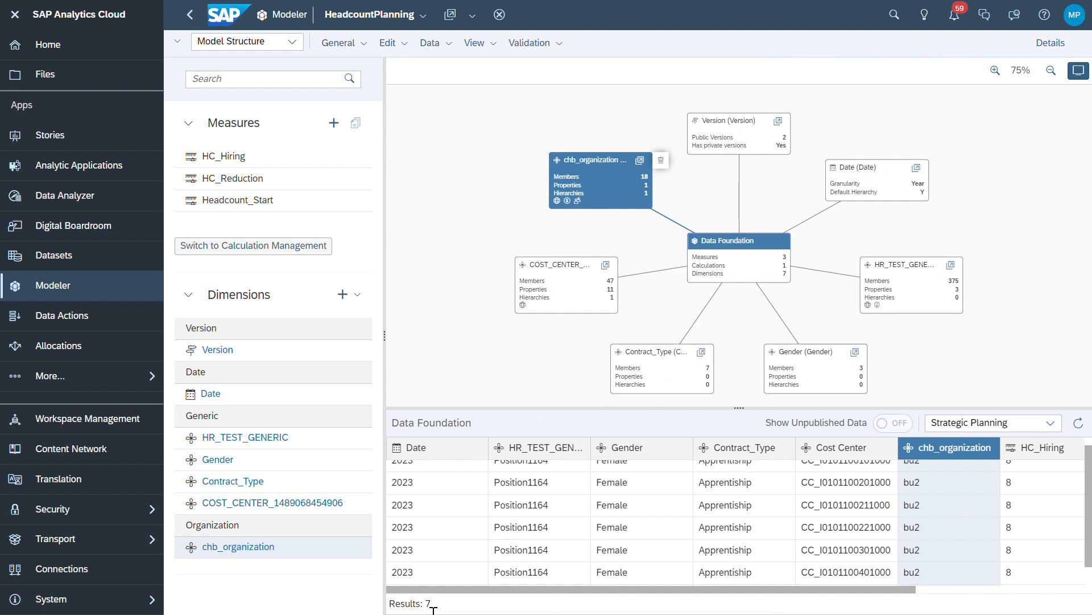
mouse_move(678, 589)
left_mouse_down()
mouse_move(885, 583)
mouse_move(664, 600)
left_mouse_up()
scroll(871, 538, "down", 1)
scroll(919, 506, "up", 1)
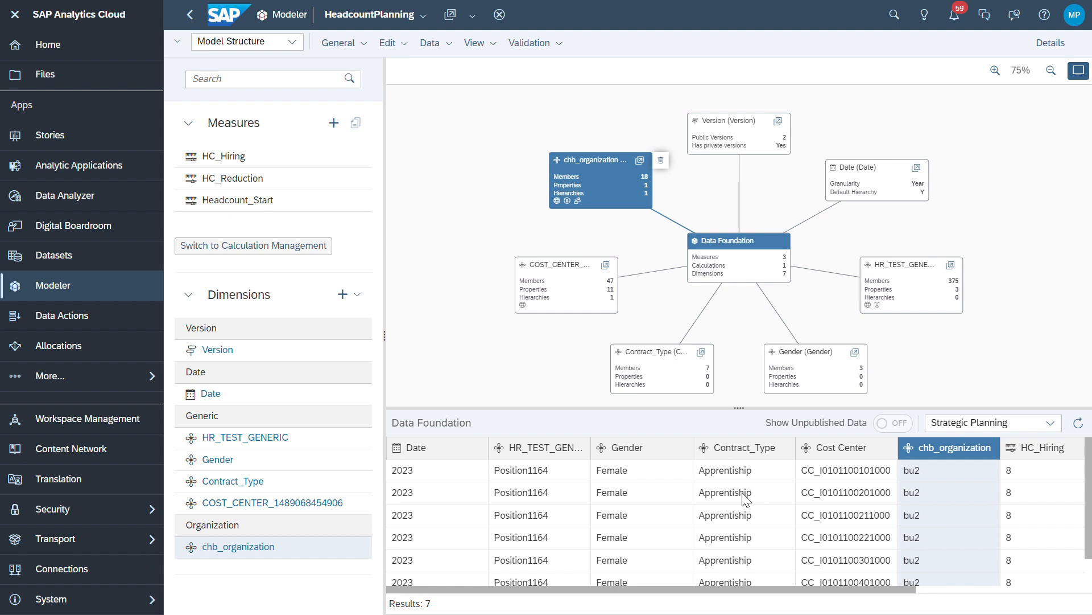
Switch HeadcountPlanning to the Data Management view and bring up the Export Jobs export options
left_click(295, 42)
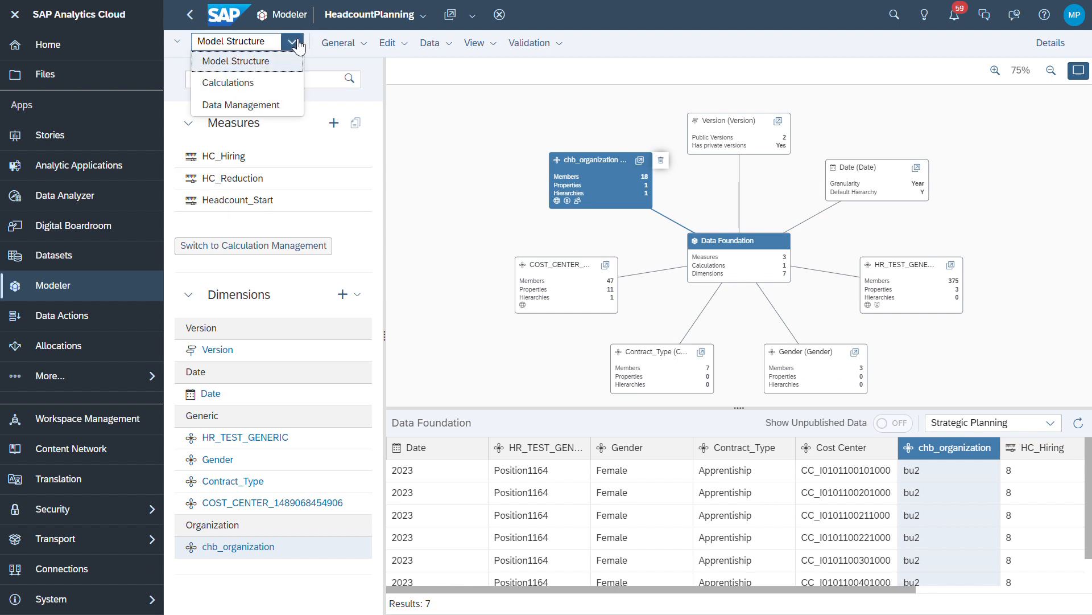
left_click(277, 108)
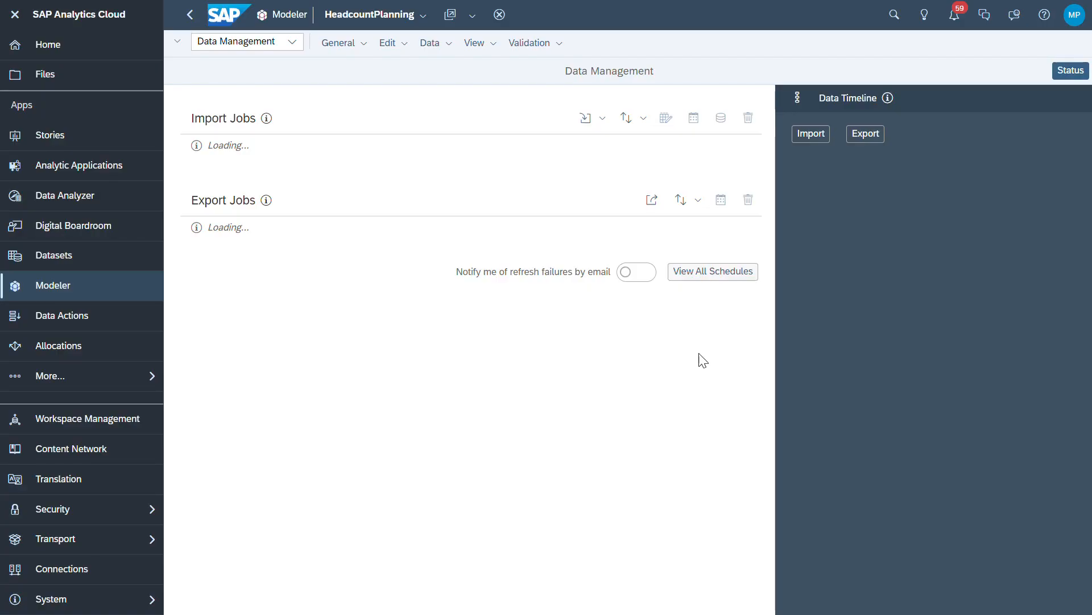
left_click(652, 200)
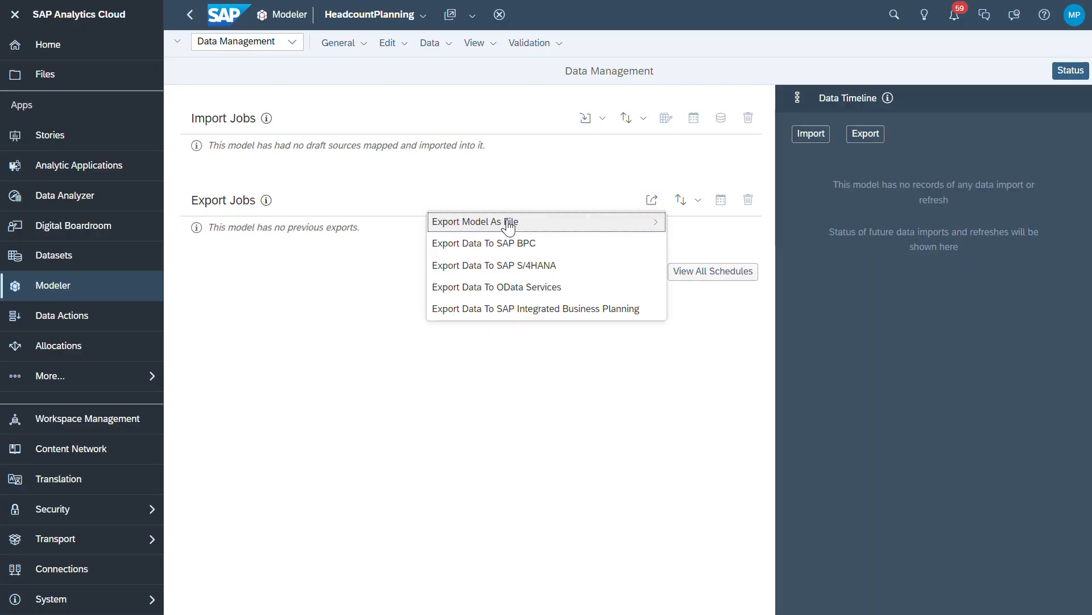
mouse_move(508, 226)
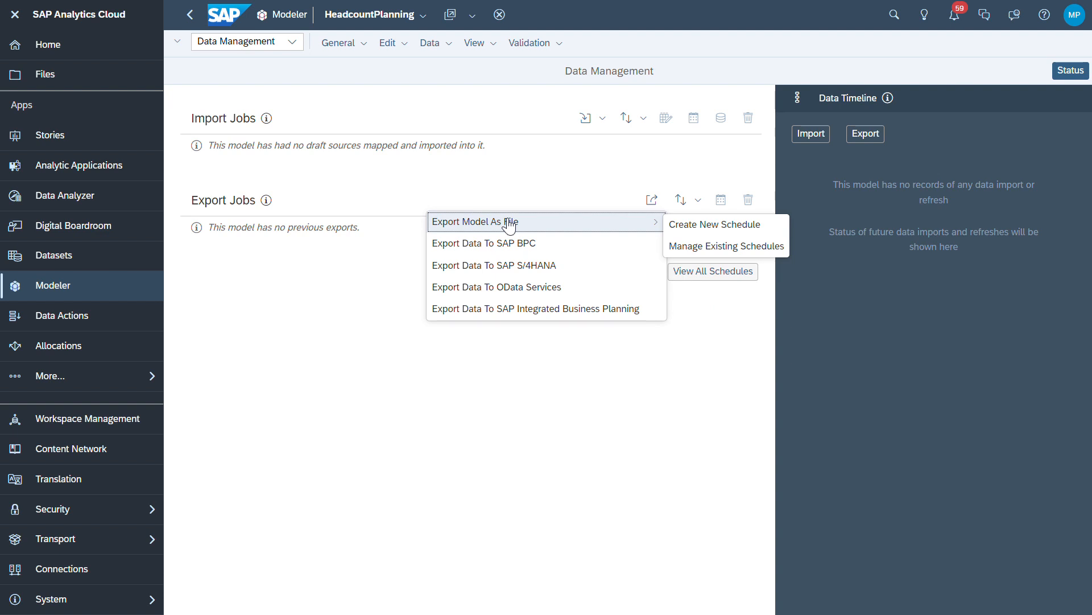